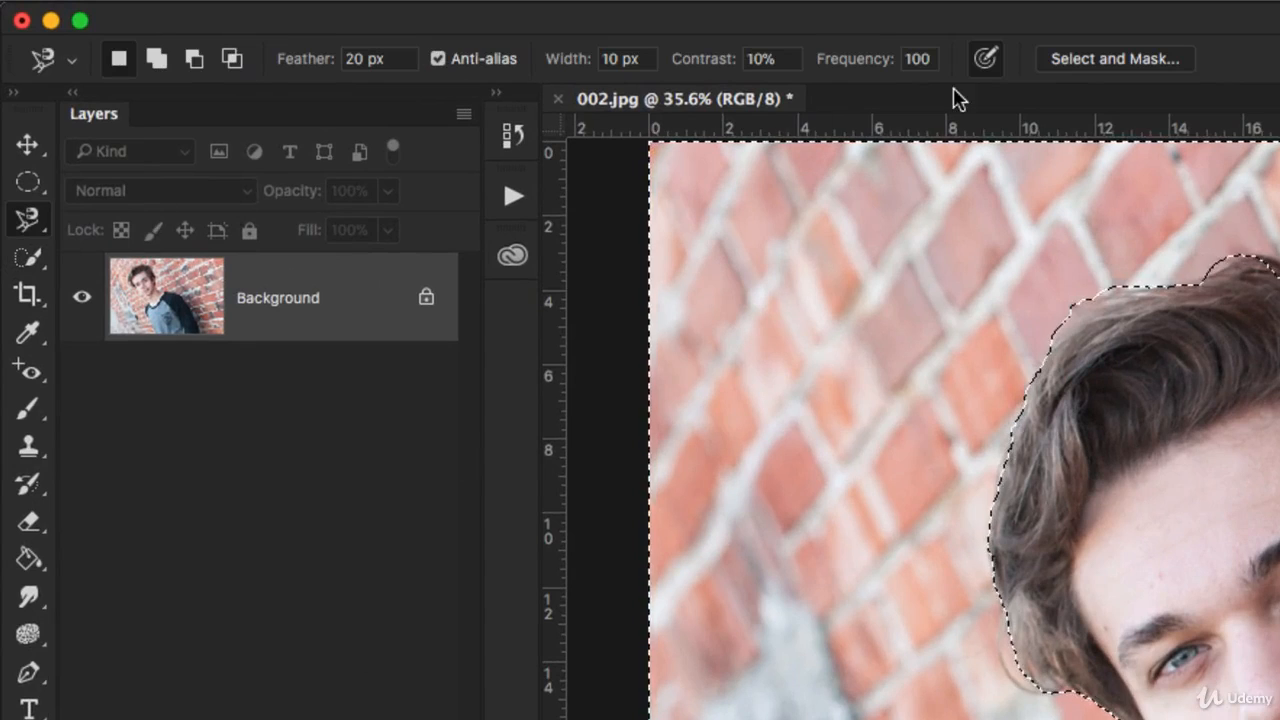
Open the current selection in the Select and Mask workspace, starting from the Magnetic Lasso tool
click(42, 182)
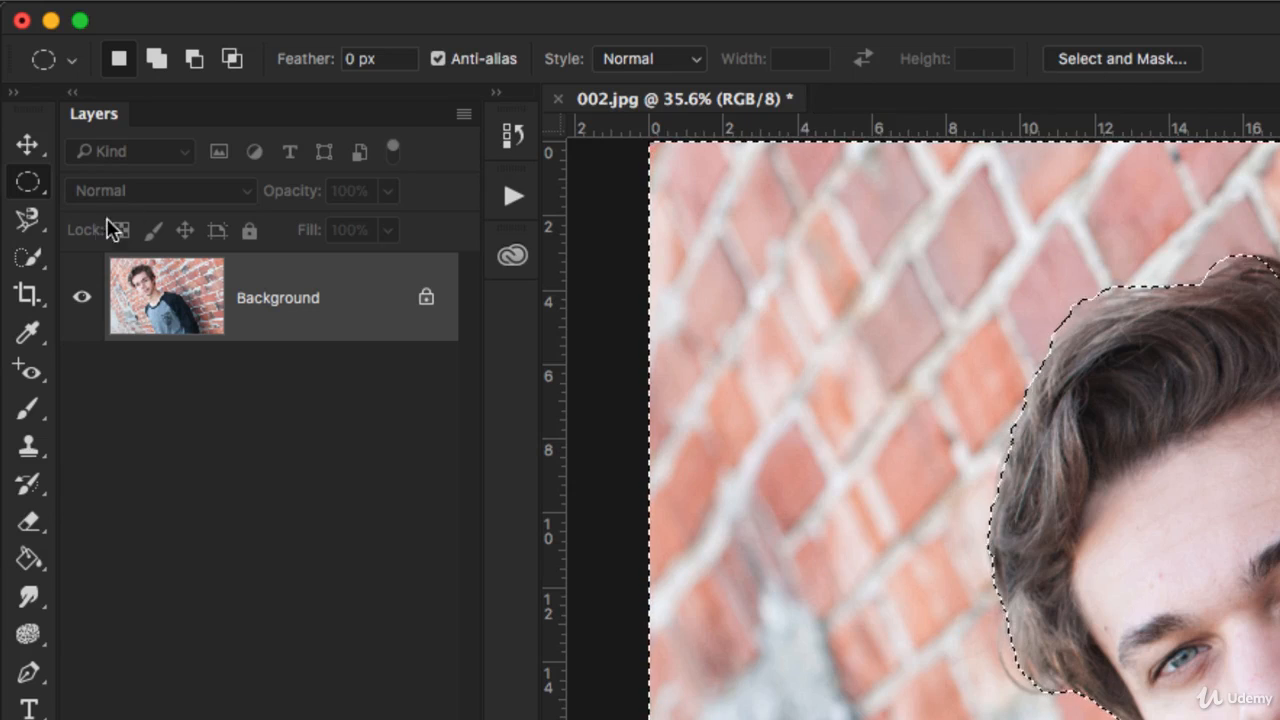
click(29, 226)
click(29, 258)
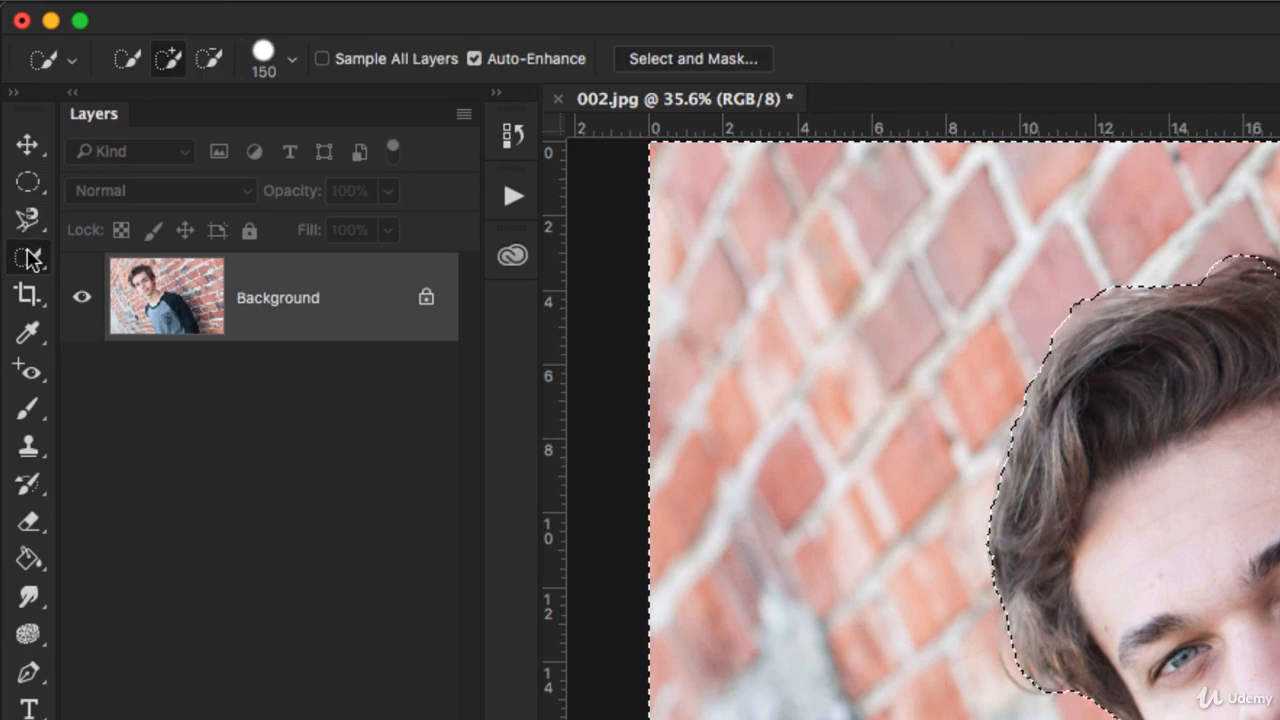
click(29, 218)
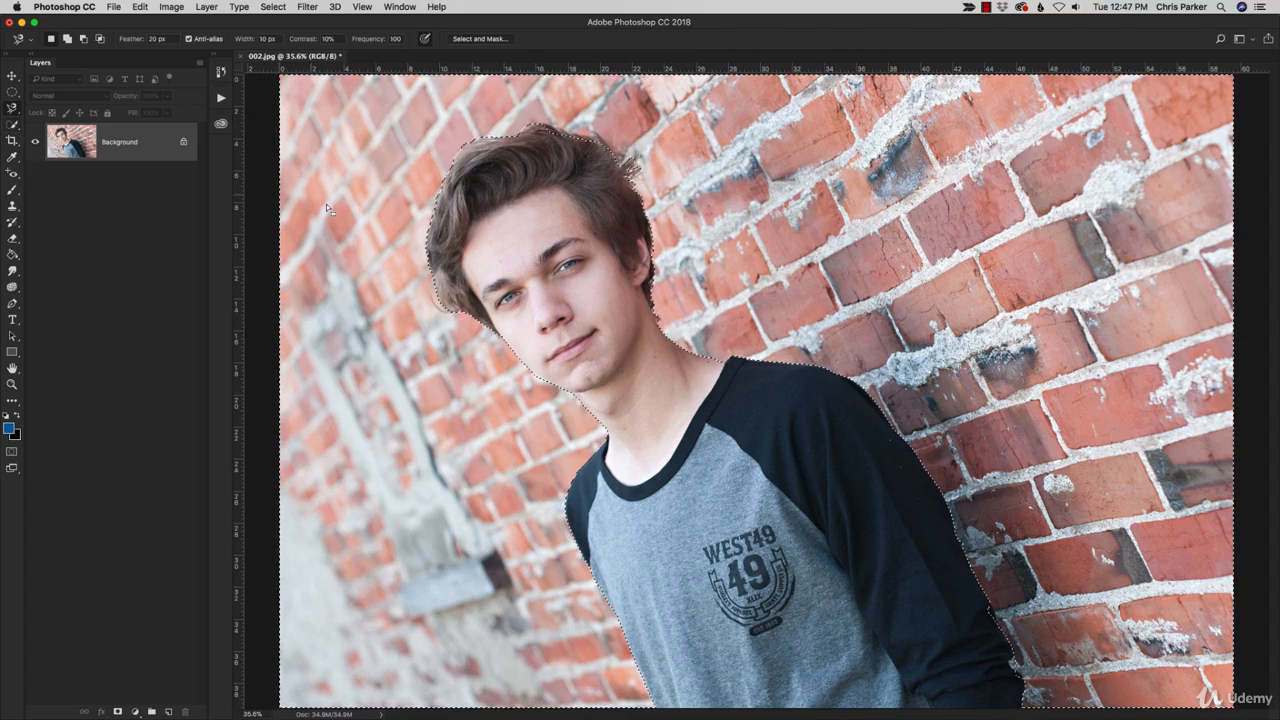
click(479, 39)
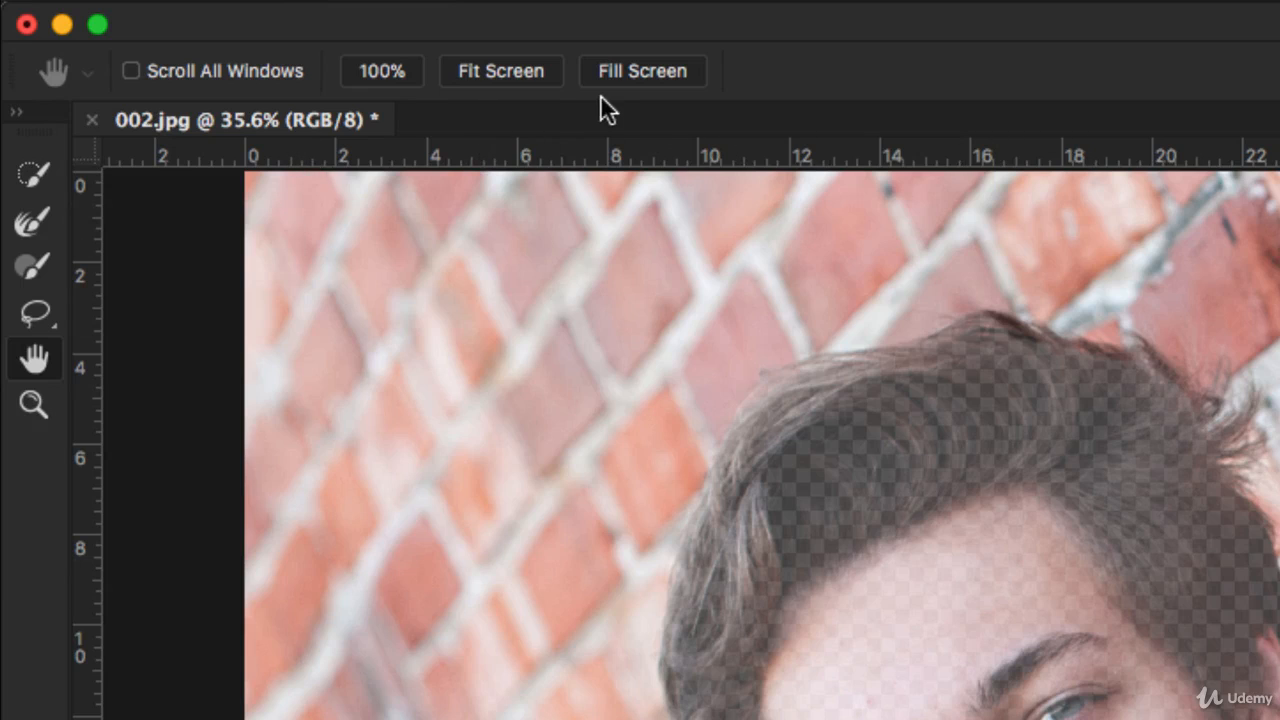
Compare the image at 100%, Fill Screen and Fit Screen zoom using the Hand tool's view options
click(43, 354)
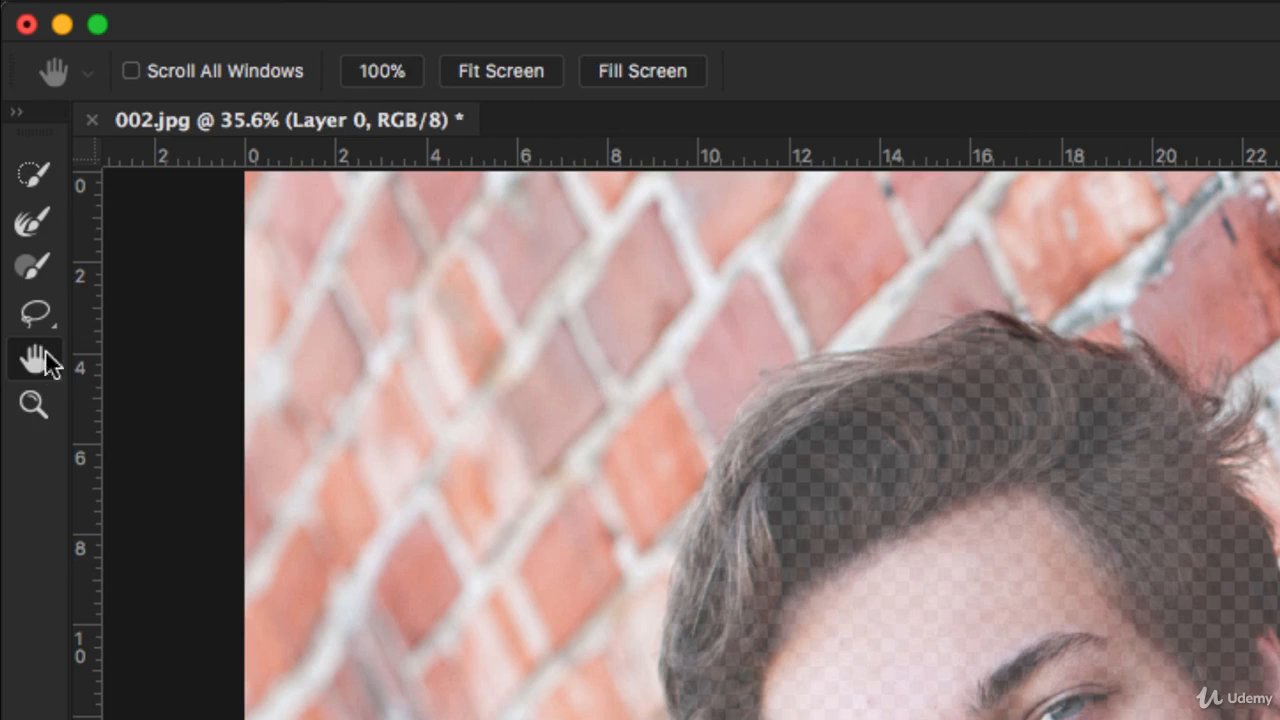
click(378, 62)
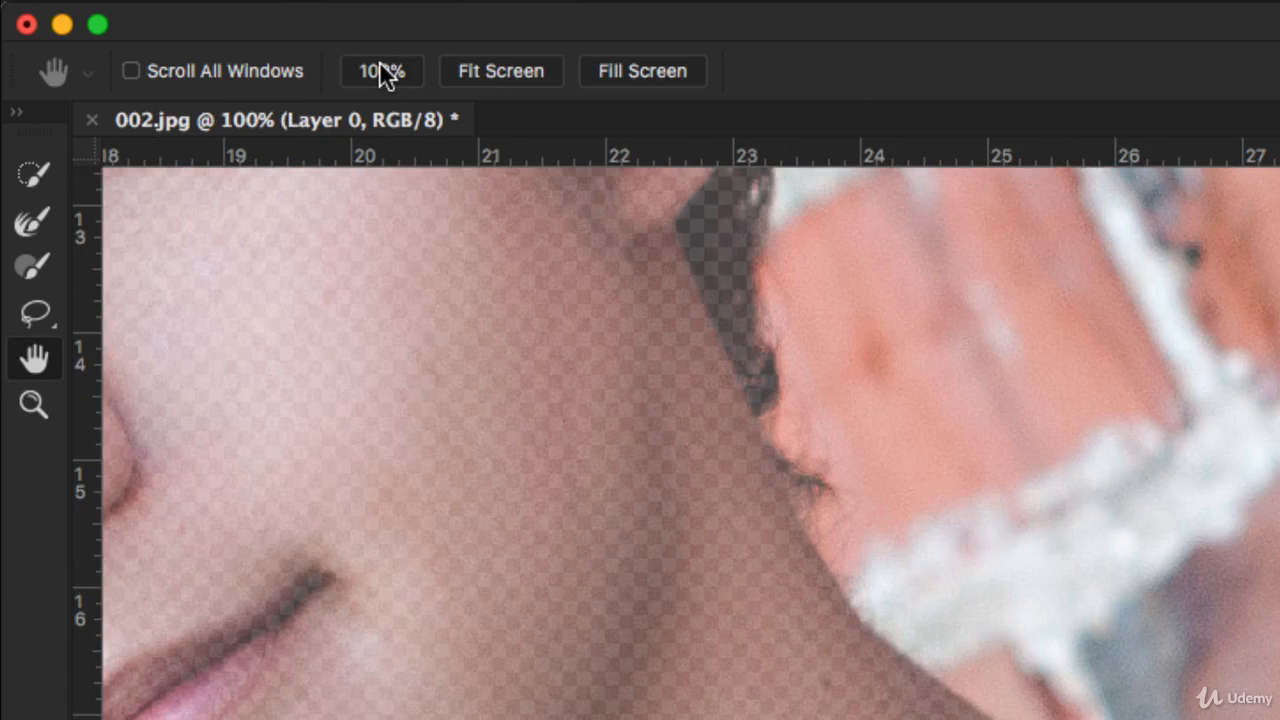
double_click(30, 366)
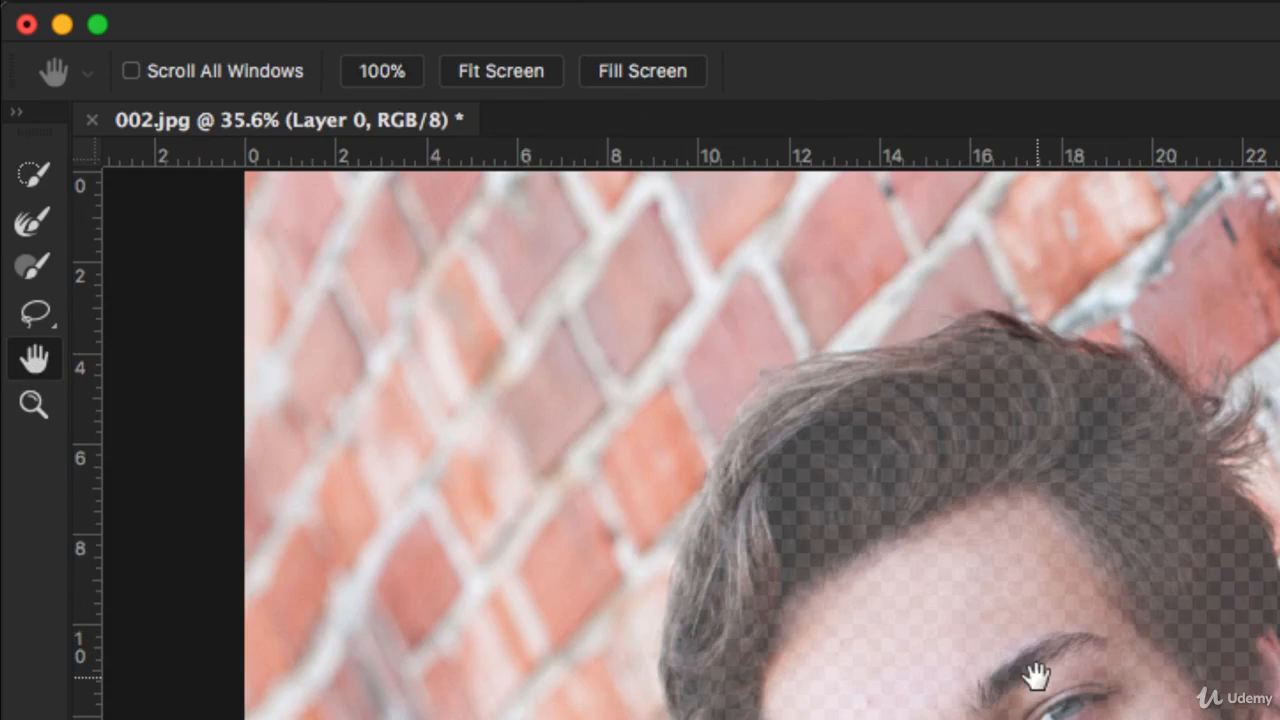
click(650, 74)
click(503, 76)
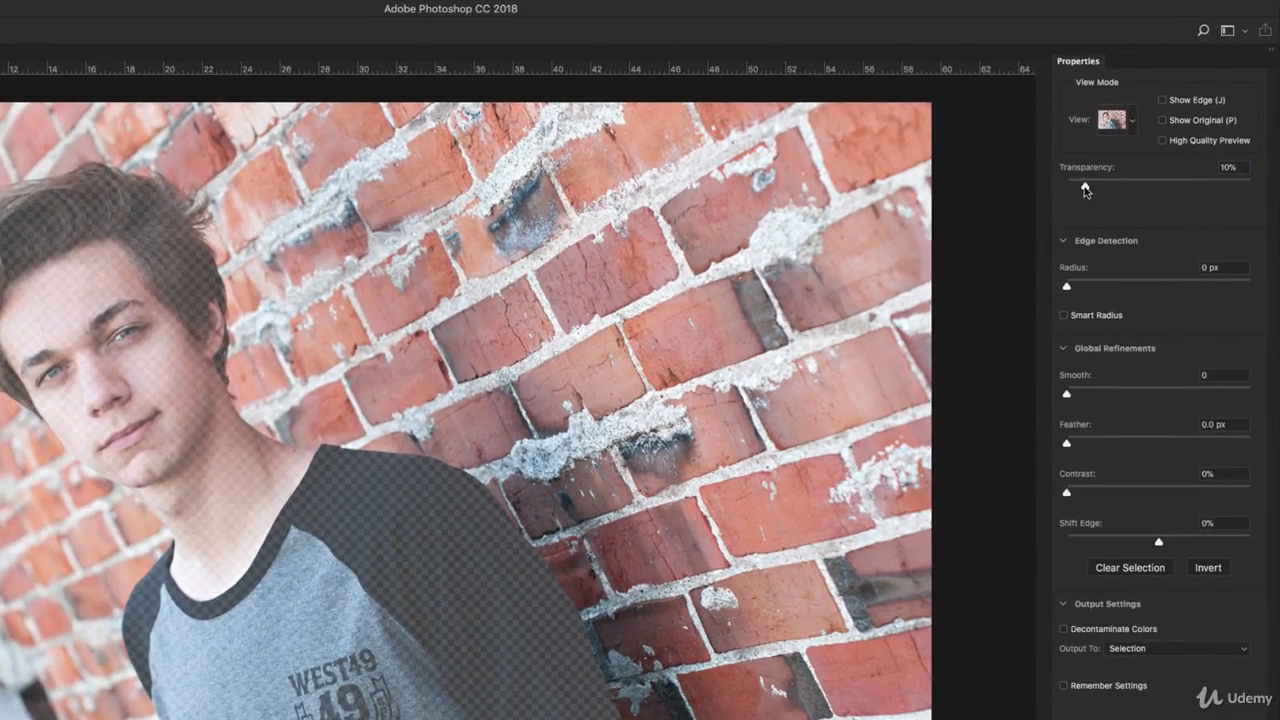
Try an Onion Skin transparency of 5%, return it to 10%, and review the available view modes
mouse_move(1086, 190)
mouse_down()
mouse_move(1256, 196)
mouse_move(1075, 193)
mouse_up()
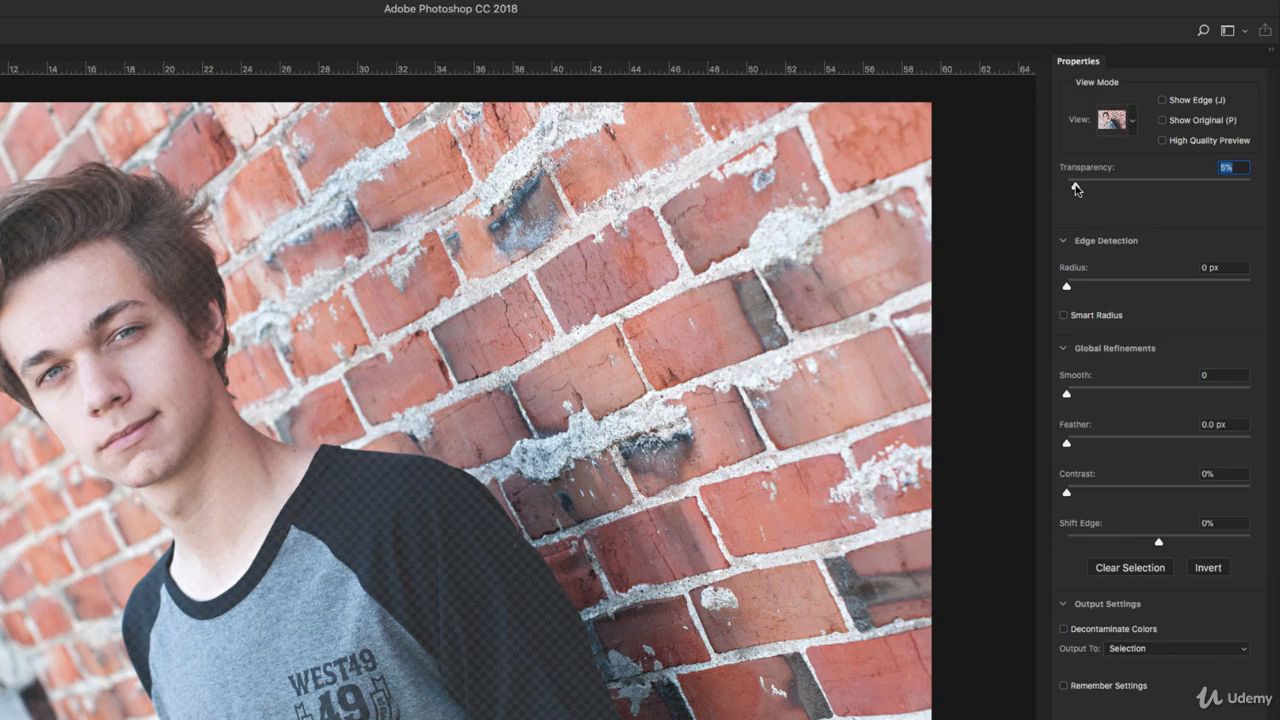
drag(1075, 191, 1086, 190)
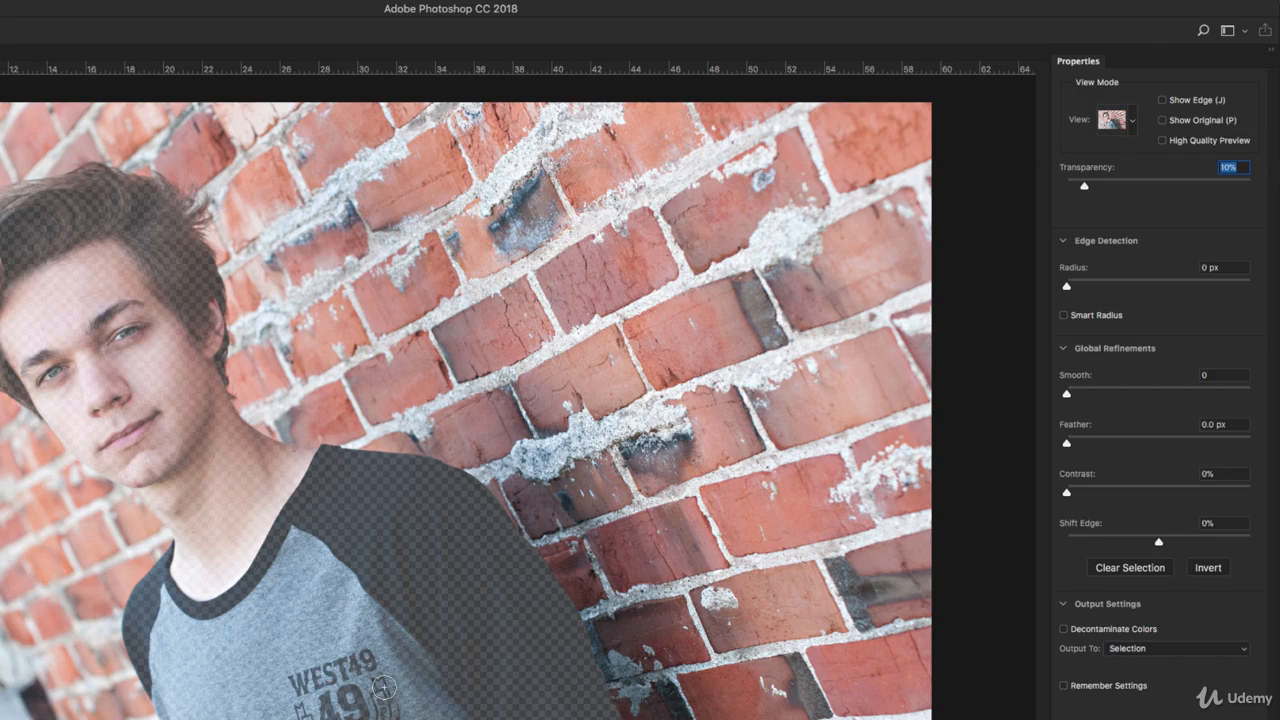
click(1133, 121)
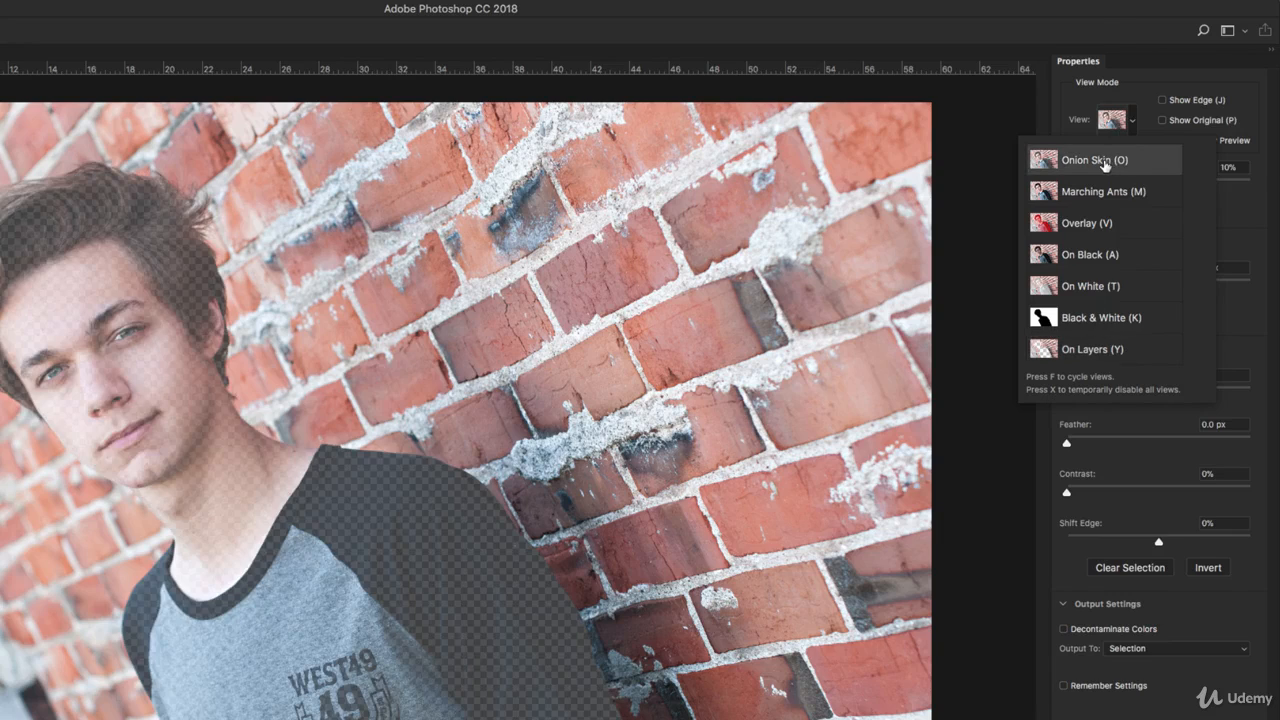
click(1097, 31)
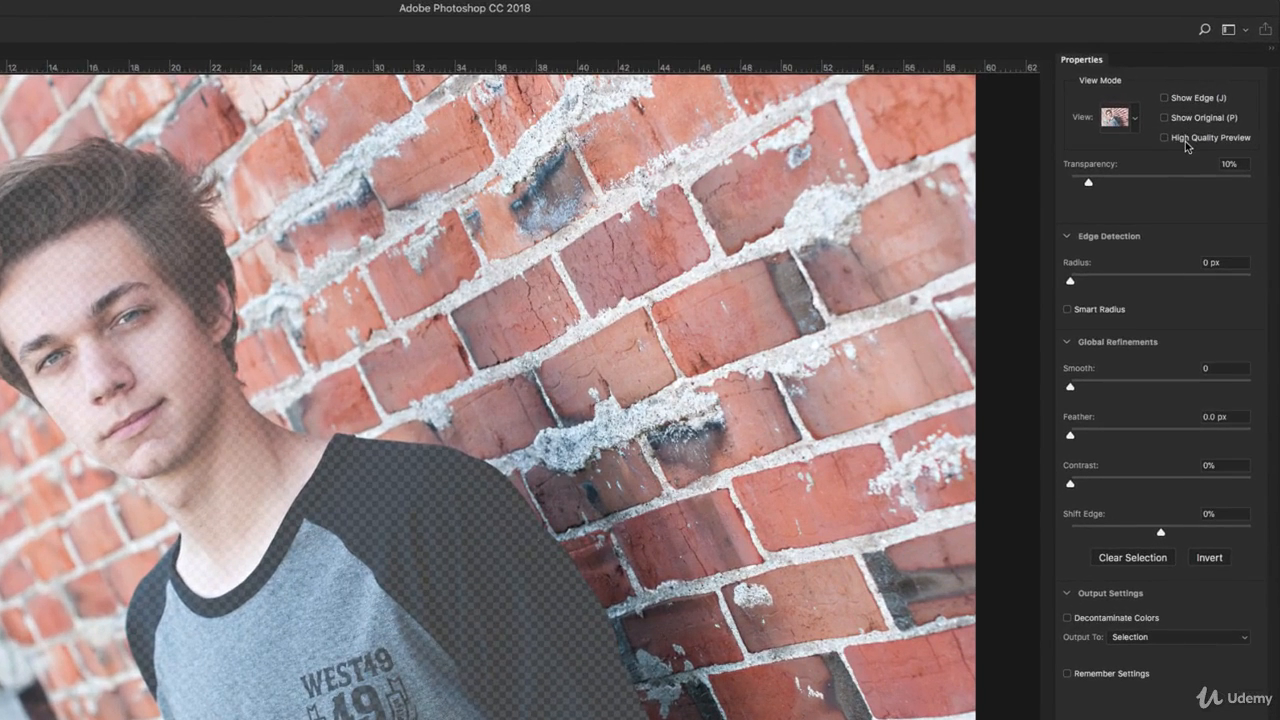
Paint over the stray hair strands beside the head with the Refine Edge Brush, using Show Edge to check the refined areas
key(z)
drag(17, 138, 281, 381)
drag(314, 287, 374, 405)
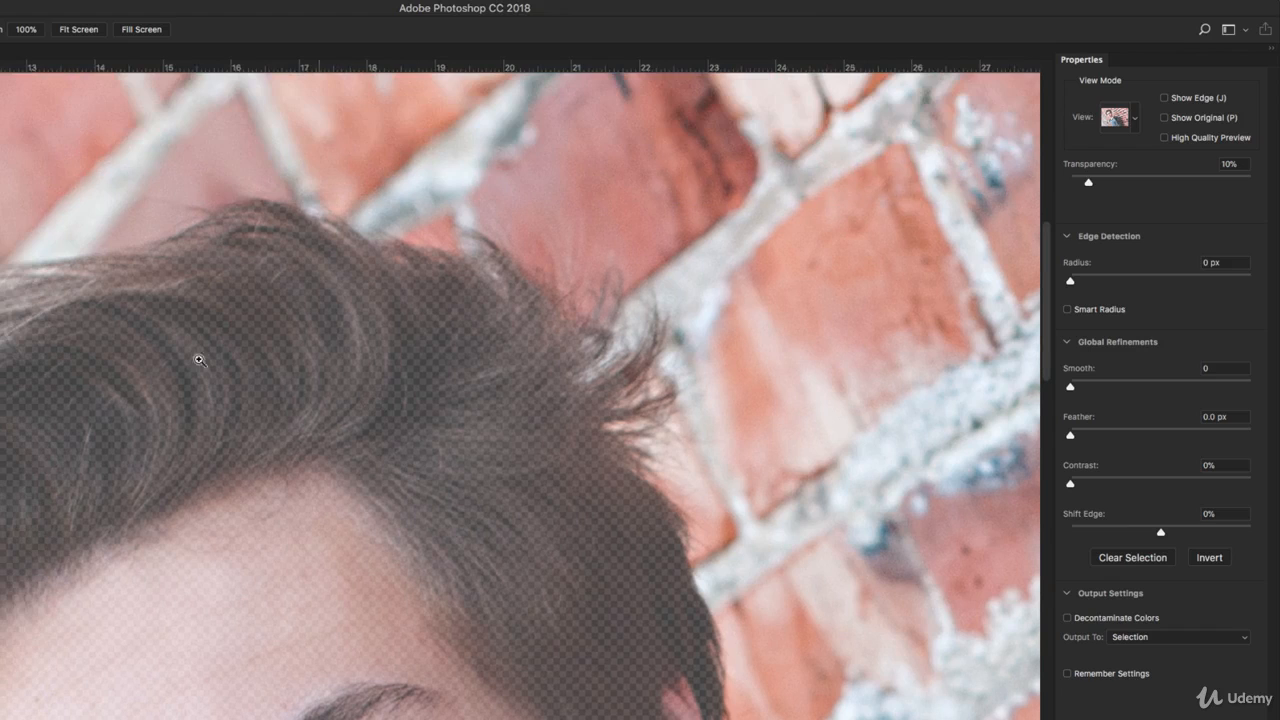
key(r)
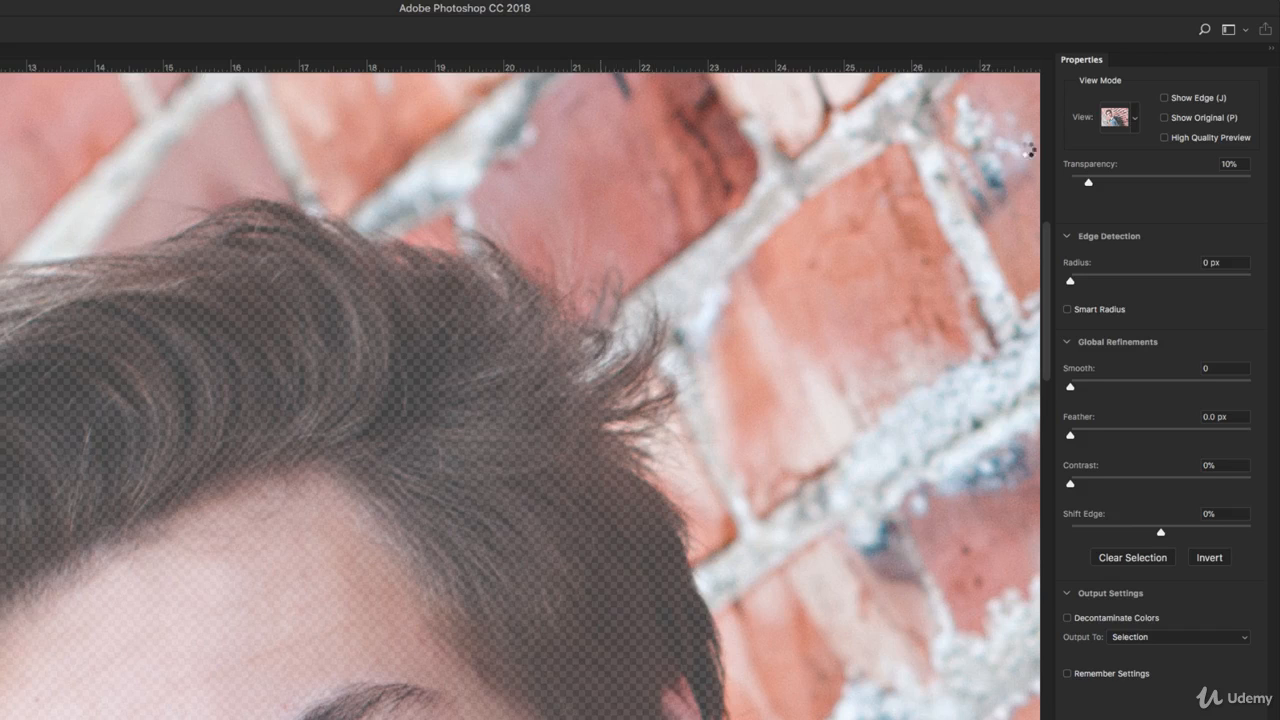
click(1164, 98)
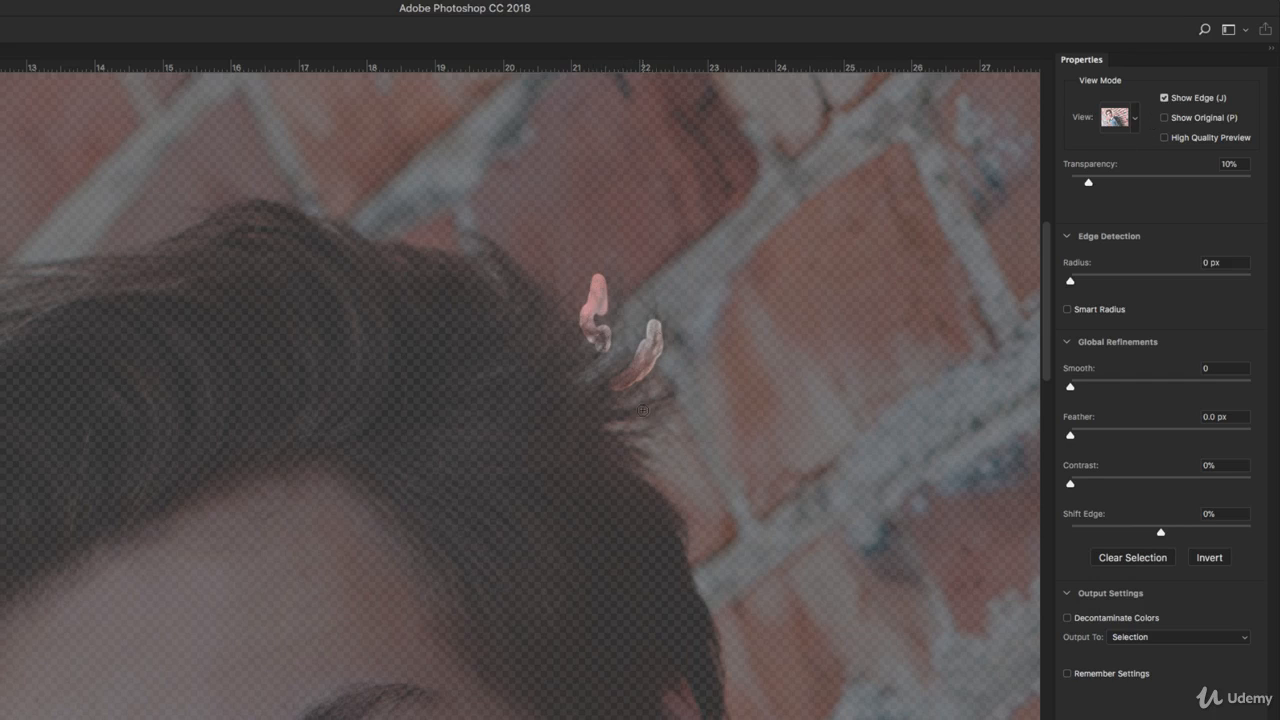
mouse_move(643, 410)
mouse_down()
mouse_move(615, 422)
mouse_move(670, 394)
mouse_move(640, 412)
mouse_move(653, 429)
mouse_move(637, 453)
mouse_up()
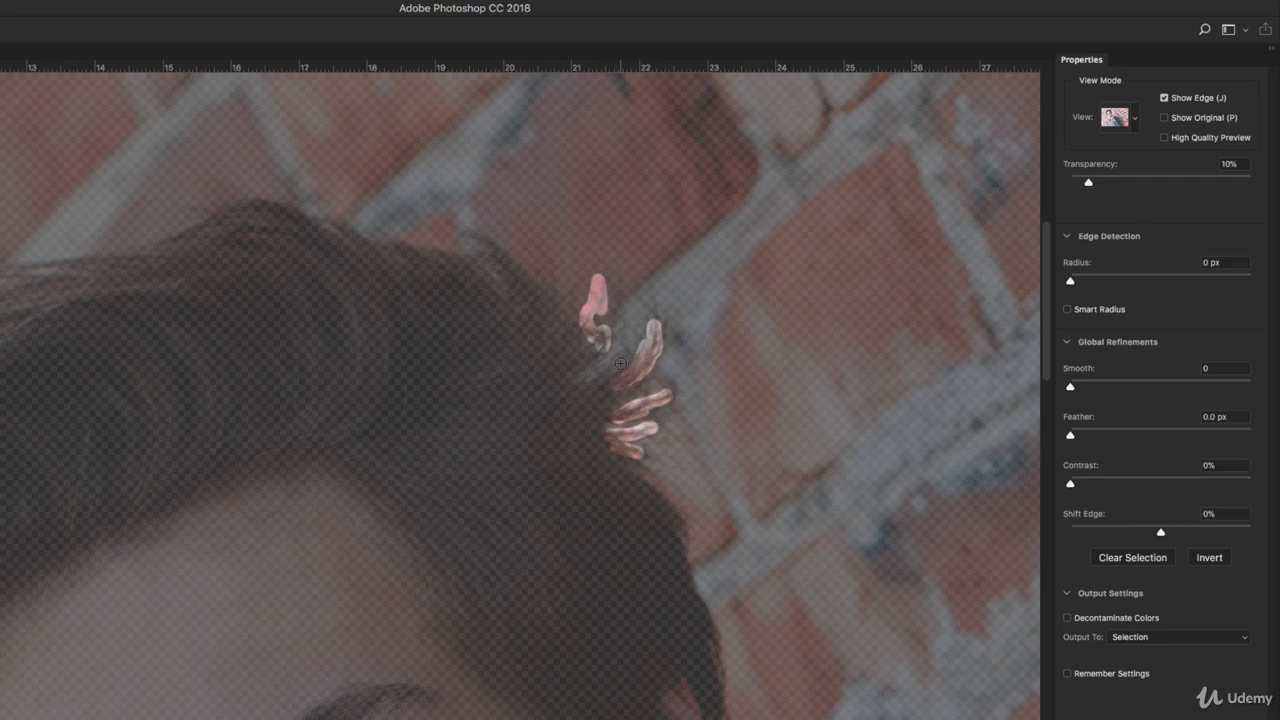
click(1164, 98)
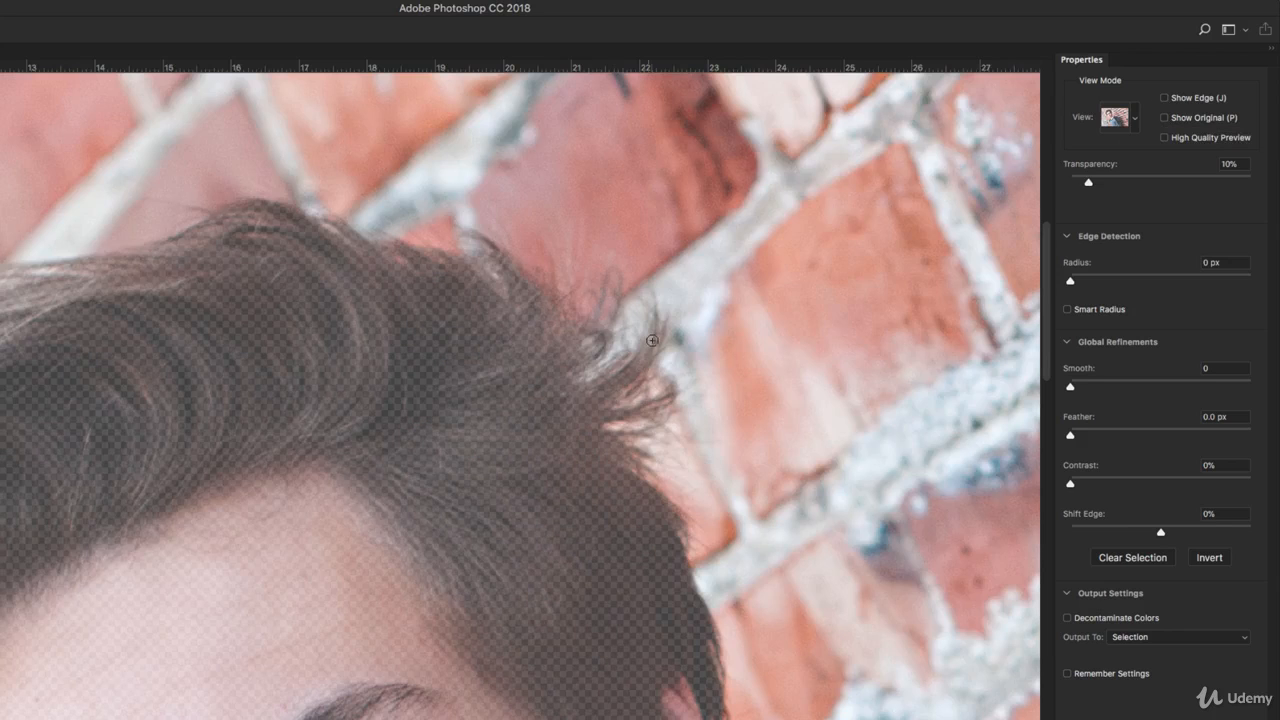
Try the Show Original and High Quality Preview options, leaving both turned off
click(1166, 120)
click(1165, 140)
click(1164, 137)
Collapse the Edge Detection, Global Refinements and Output Settings sections, and toggle Remember Settings on and off
click(1067, 236)
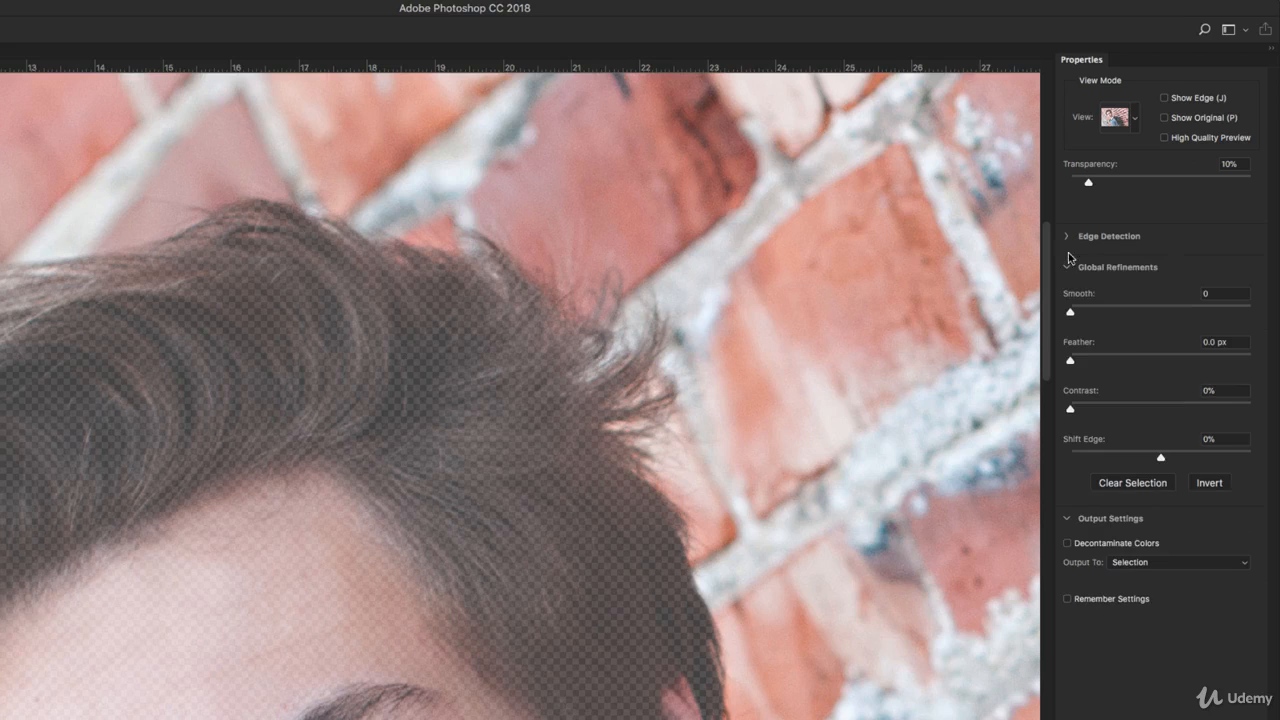
click(1067, 268)
click(1066, 298)
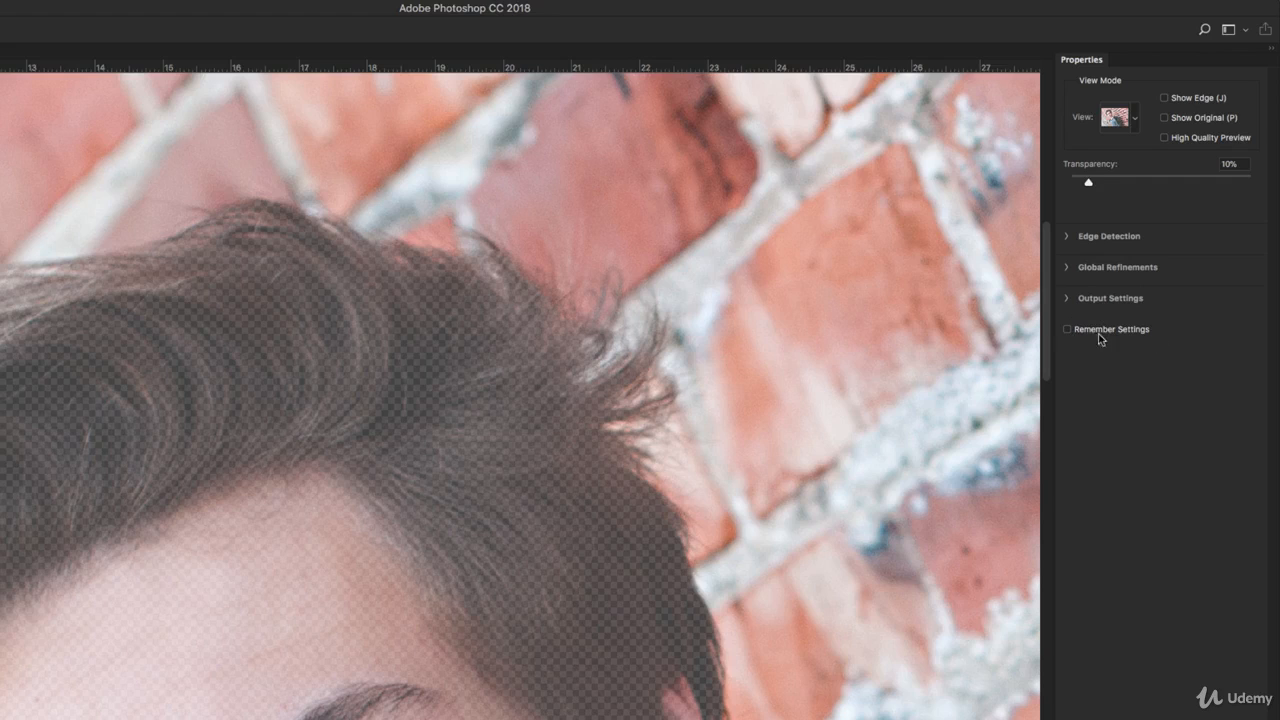
click(1091, 331)
click(1091, 331)
Try an Edge Detection radius of 250 px with Smart Radius enabled
click(1068, 236)
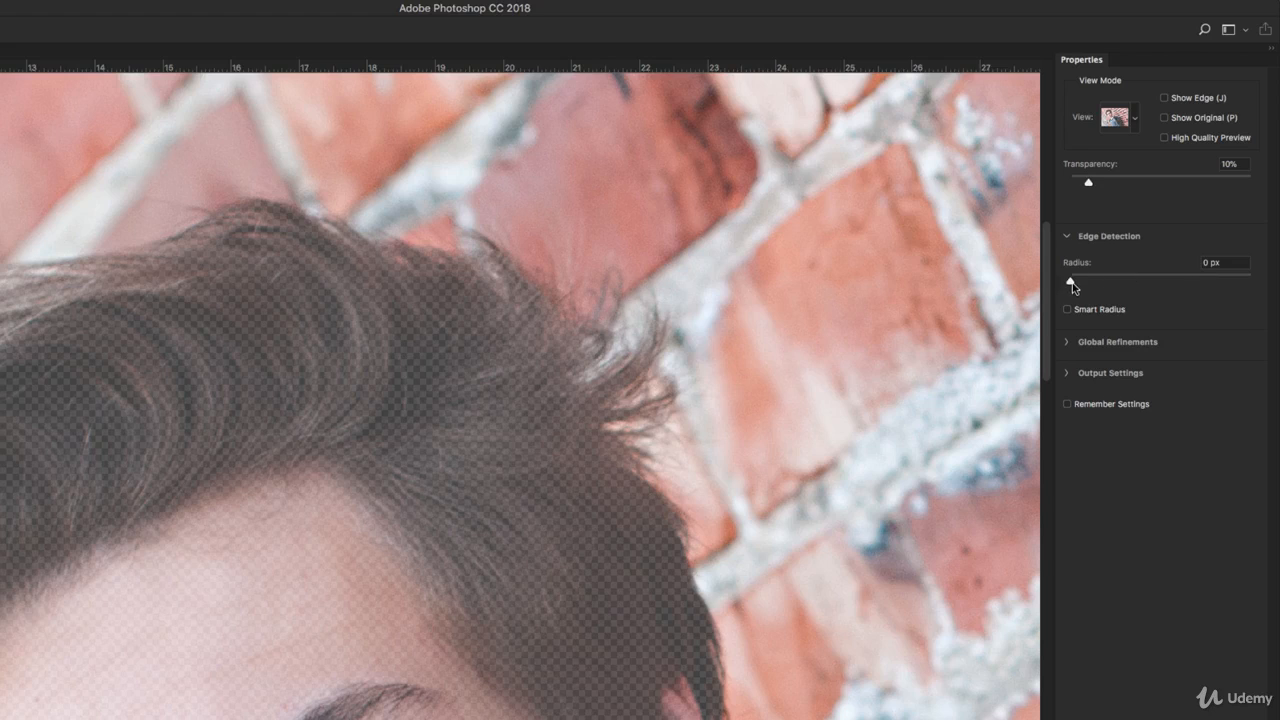
drag(1071, 281, 1275, 288)
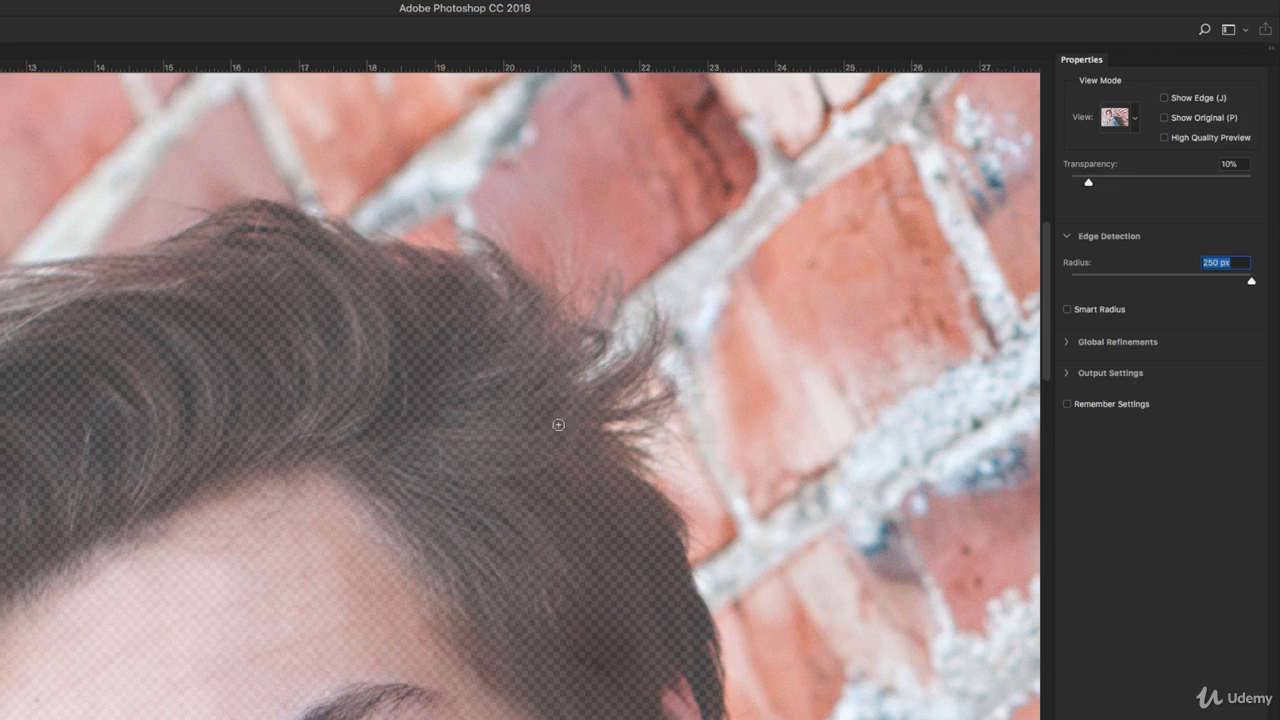
click(1067, 310)
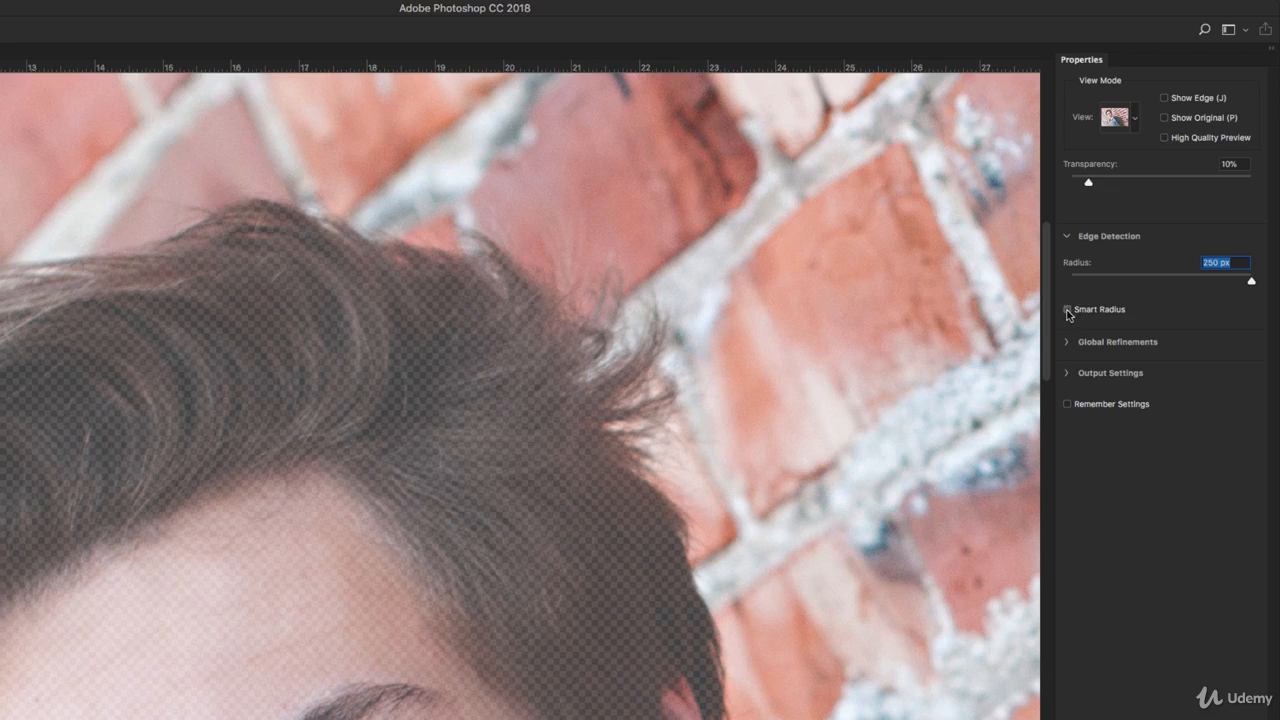
Switch the view mode to Overlay
click(1132, 120)
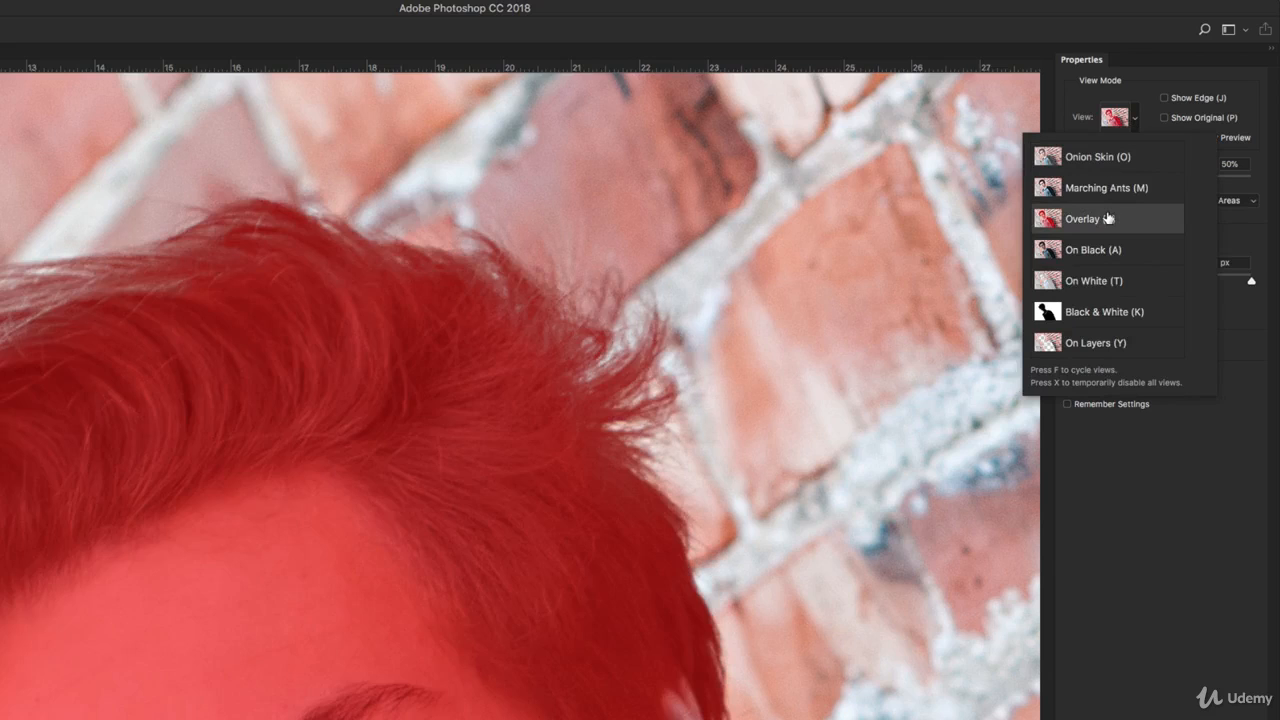
click(1108, 218)
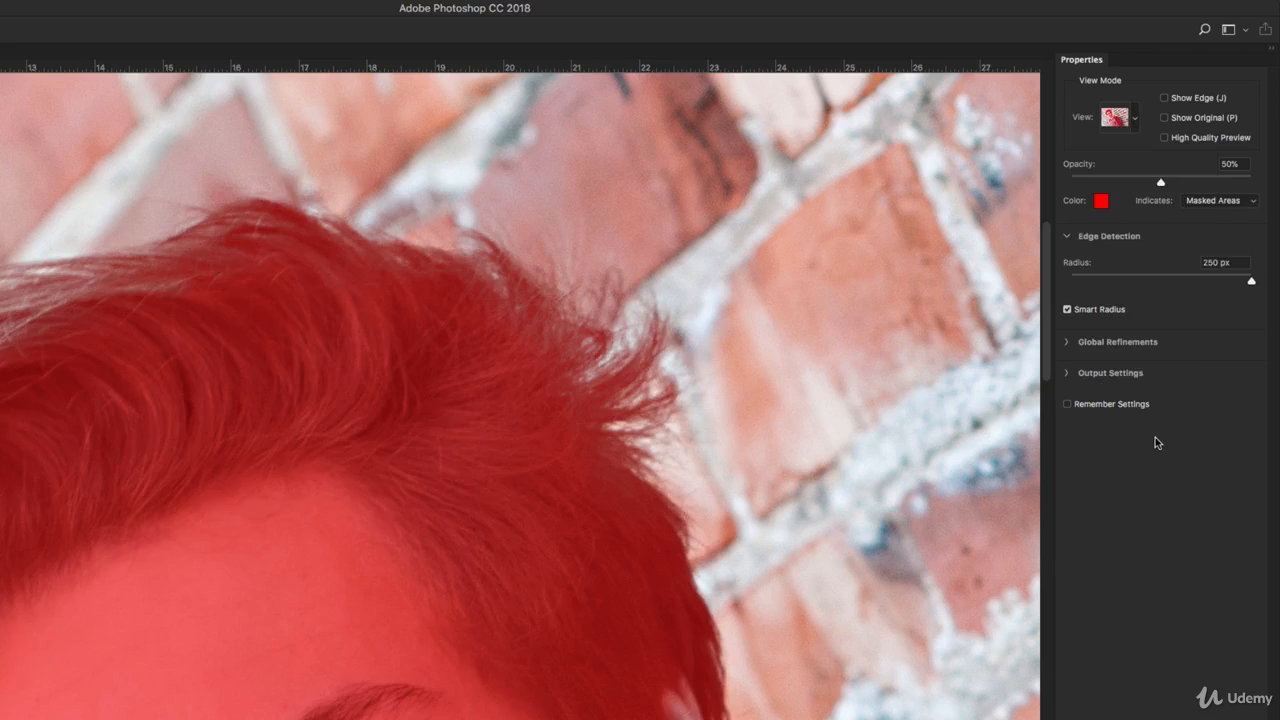
Compare the hair edge at 0 px and 250 px radius and with Smart Radius on and off, ending at 0 px with Smart Radius off
click(1066, 312)
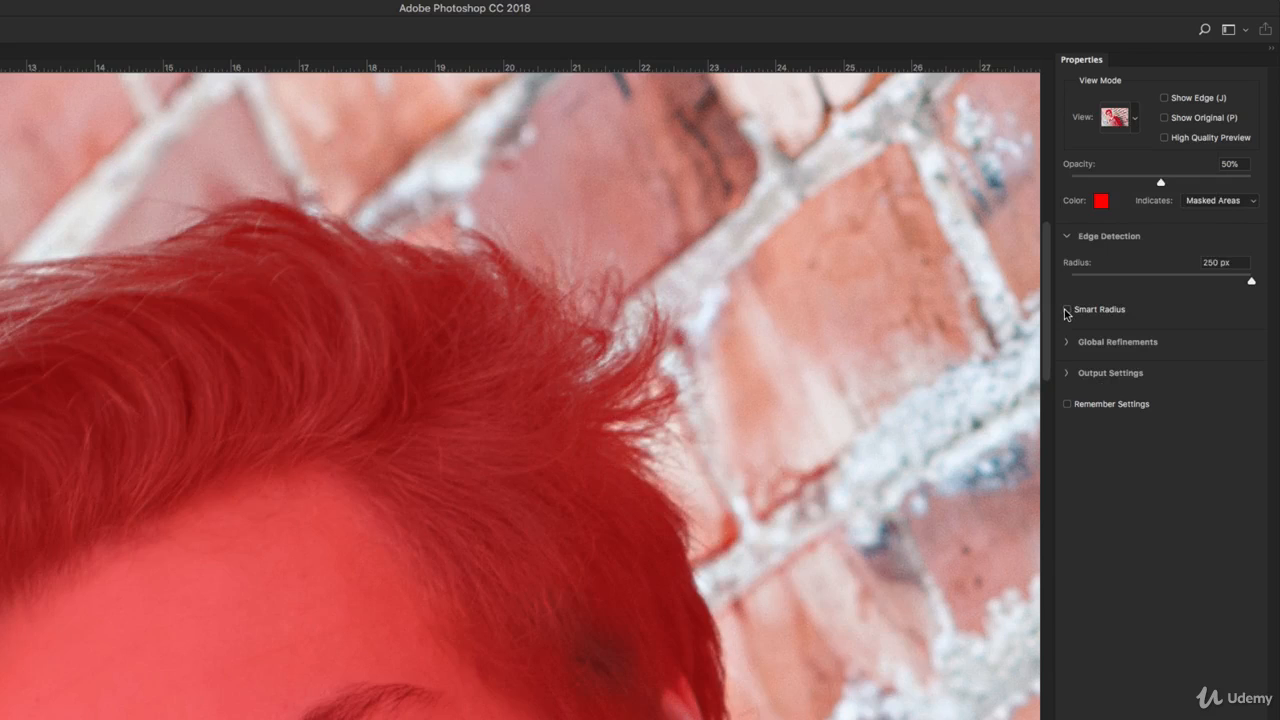
click(1071, 280)
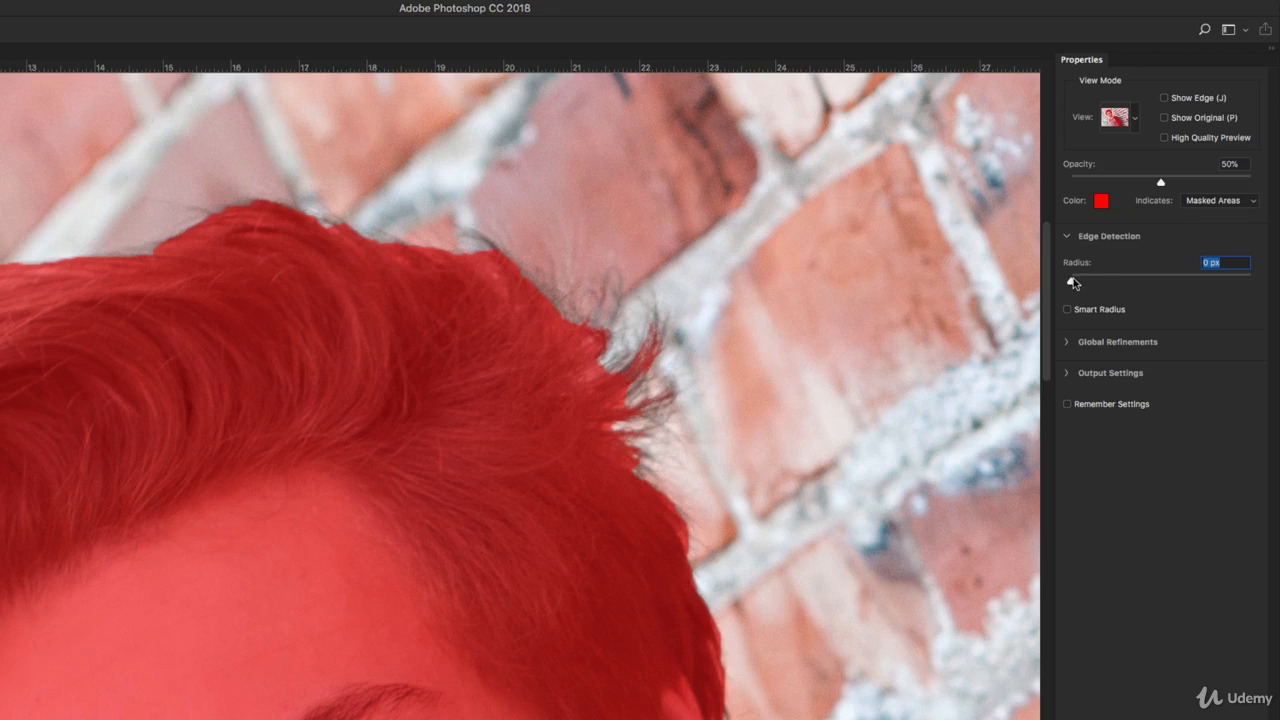
drag(1071, 280, 1276, 290)
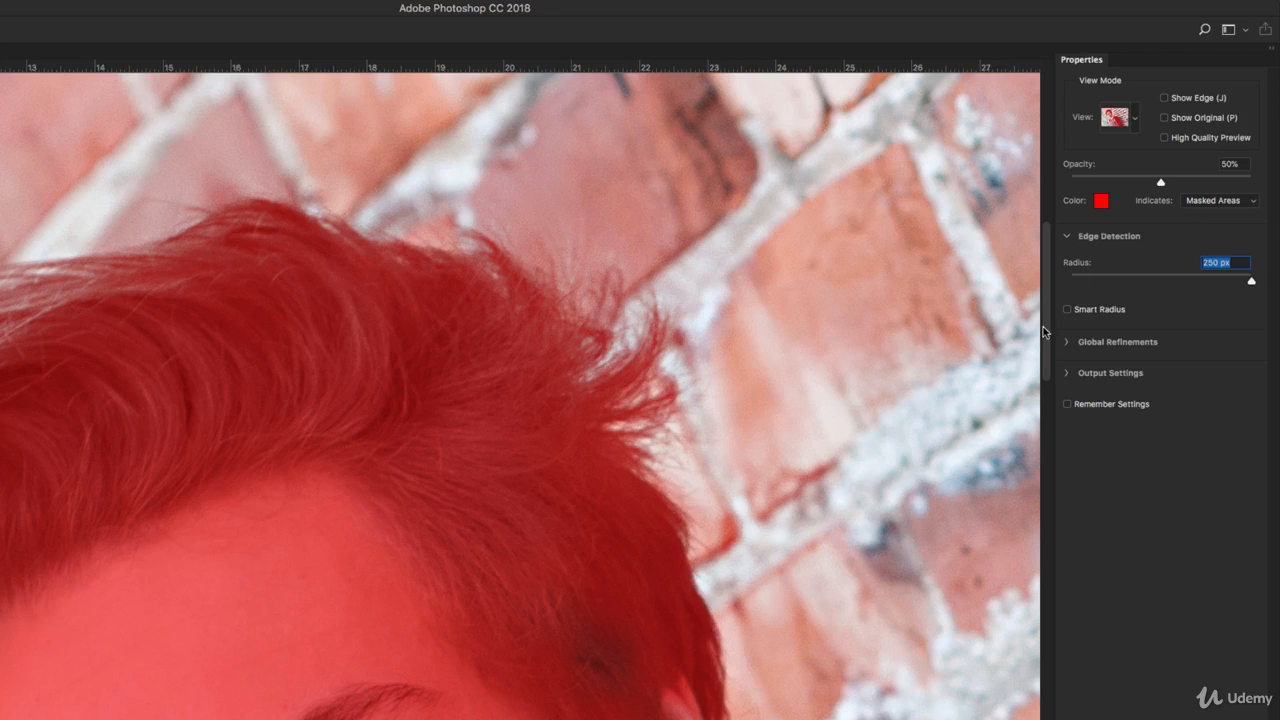
click(1074, 276)
key(super+z)
click(1067, 310)
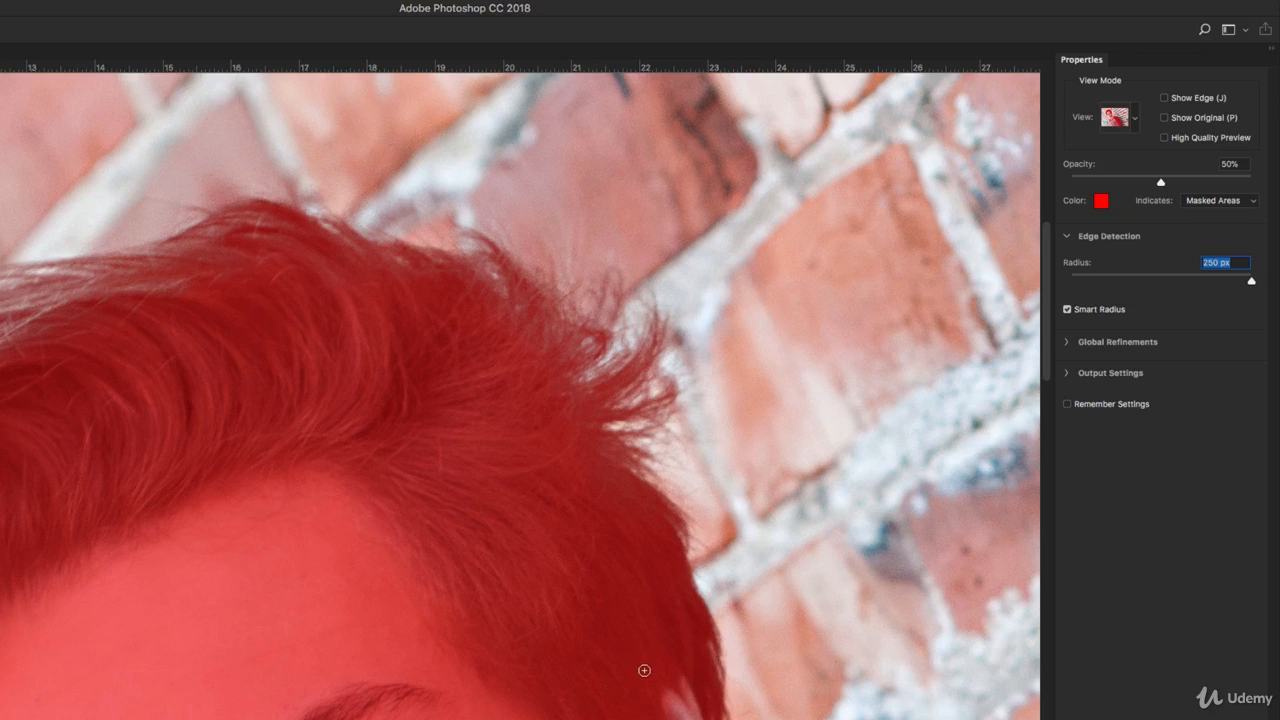
click(1067, 309)
drag(1257, 284, 1068, 276)
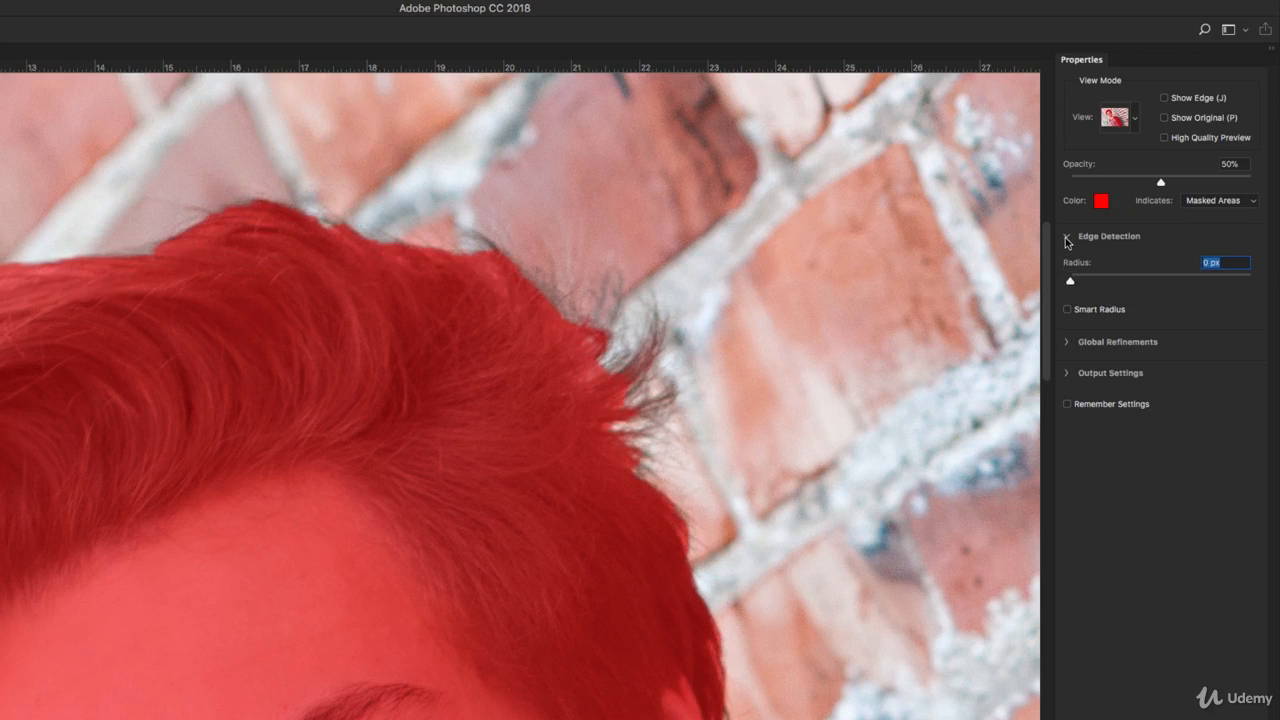
Try out the Global Refinements with a feather of 551.7 px and a raised contrast, resetting feather and contrast to zero
click(1067, 237)
click(1066, 268)
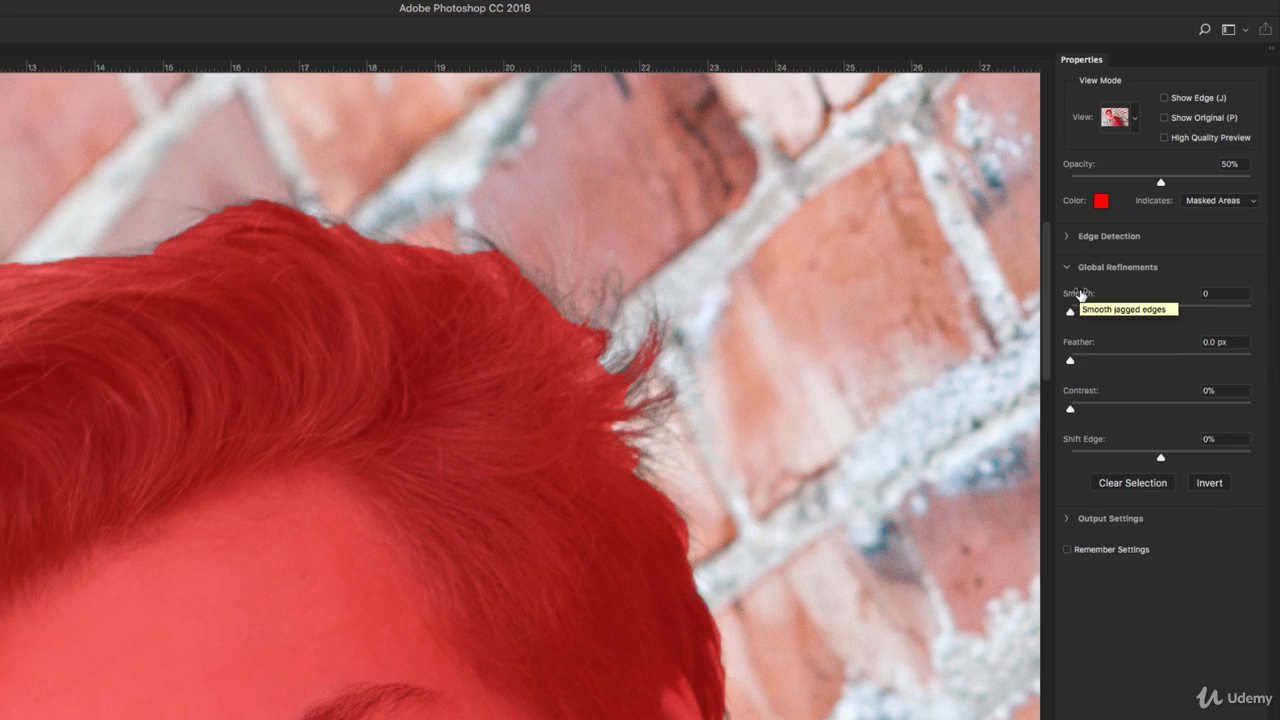
mouse_move(1070, 311)
mouse_down()
mouse_move(1118, 317)
mouse_move(1070, 313)
mouse_up()
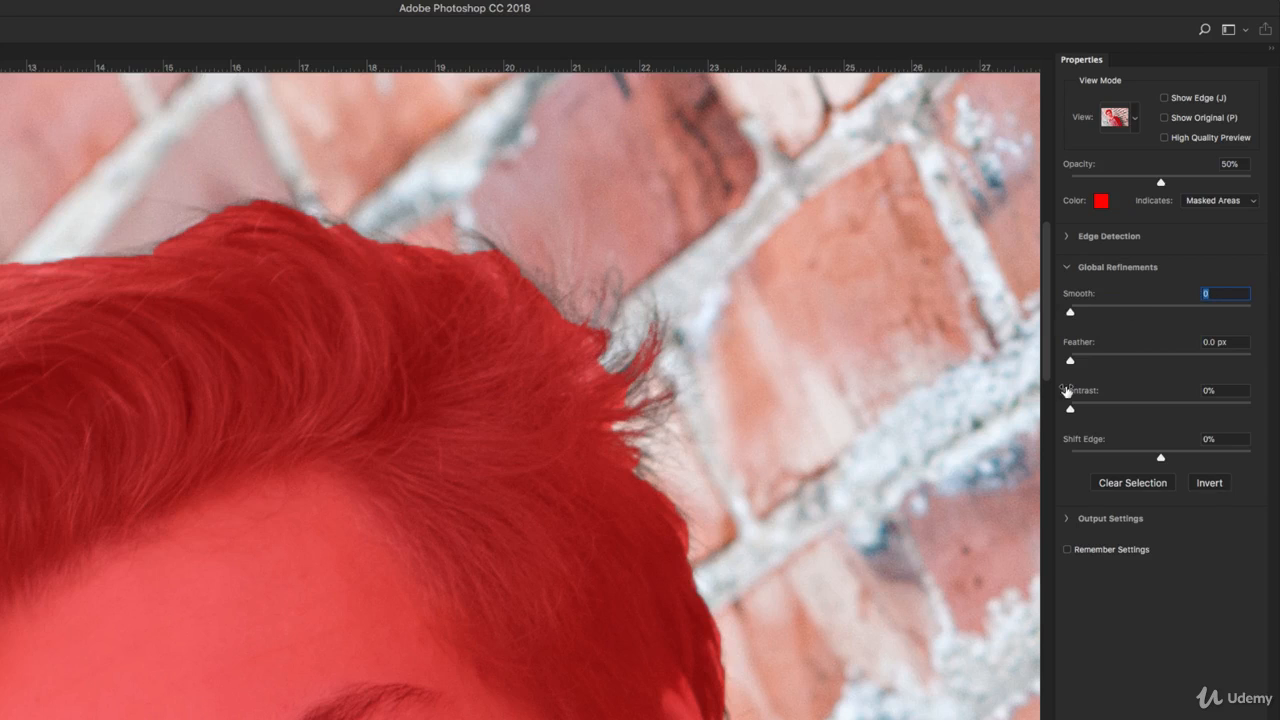
drag(1070, 361, 1233, 368)
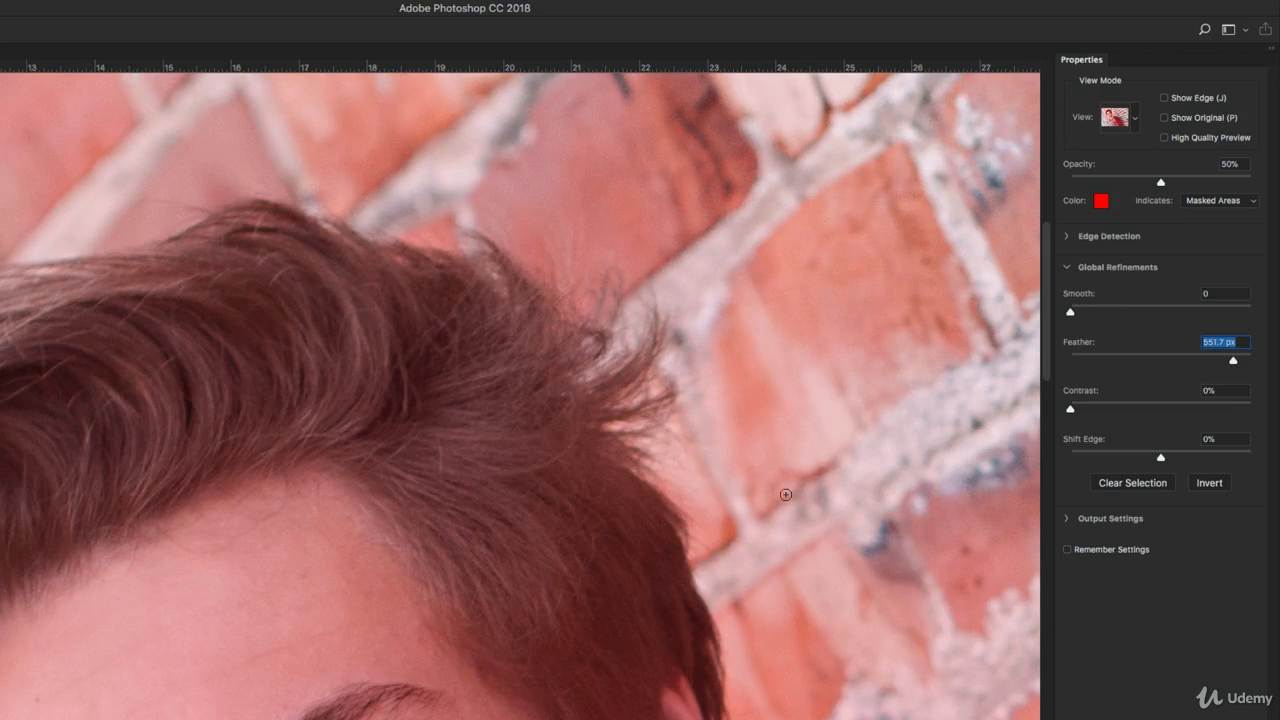
text(0)
key(Tab)
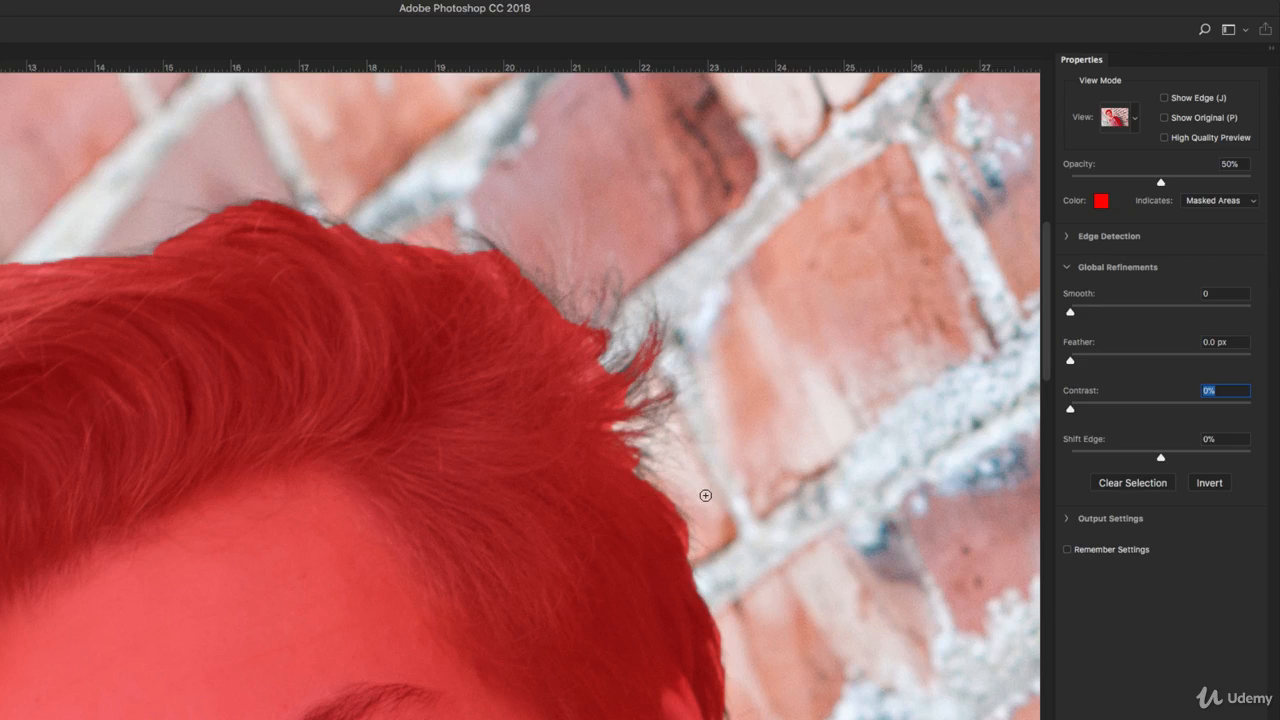
drag(1083, 411, 1248, 416)
drag(1087, 411, 1063, 412)
Invert the selection, invert it back, and collapse the Global Refinements section
click(1211, 484)
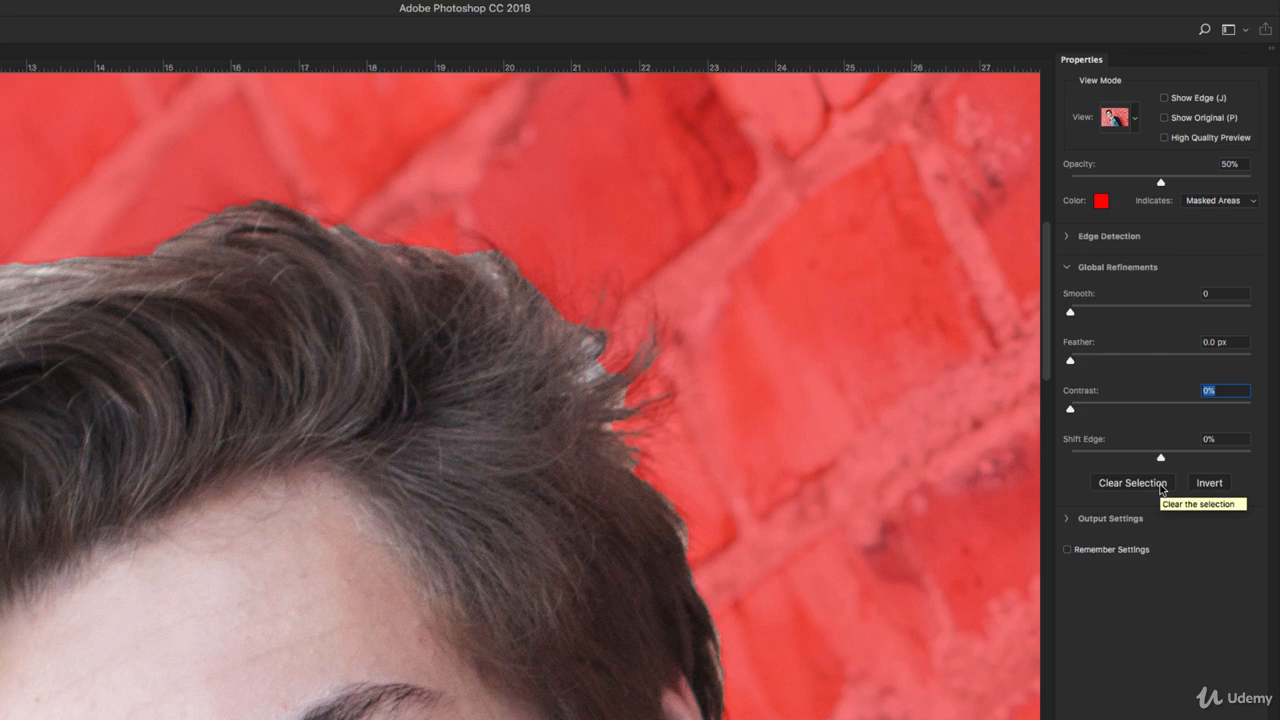
click(1211, 484)
click(1066, 267)
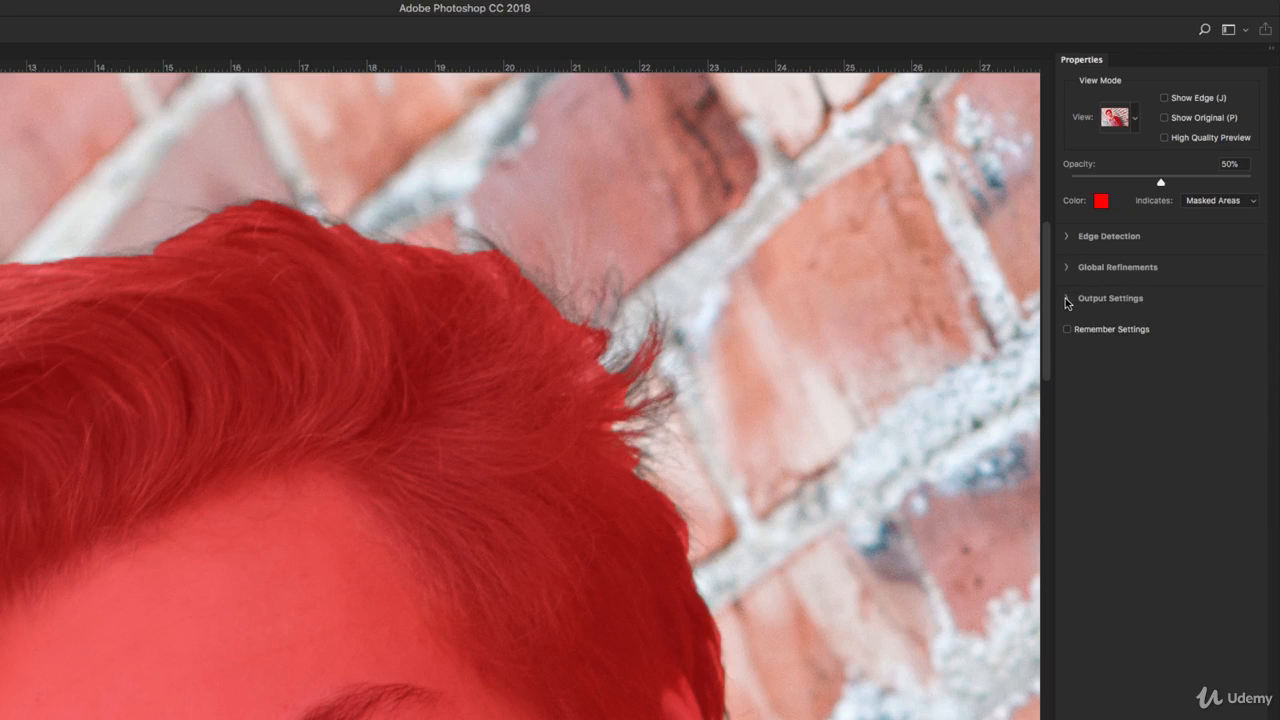
Enable Decontaminate Colors in the Output Settings and keep the output set to New Layer with Layer Mask
click(1066, 299)
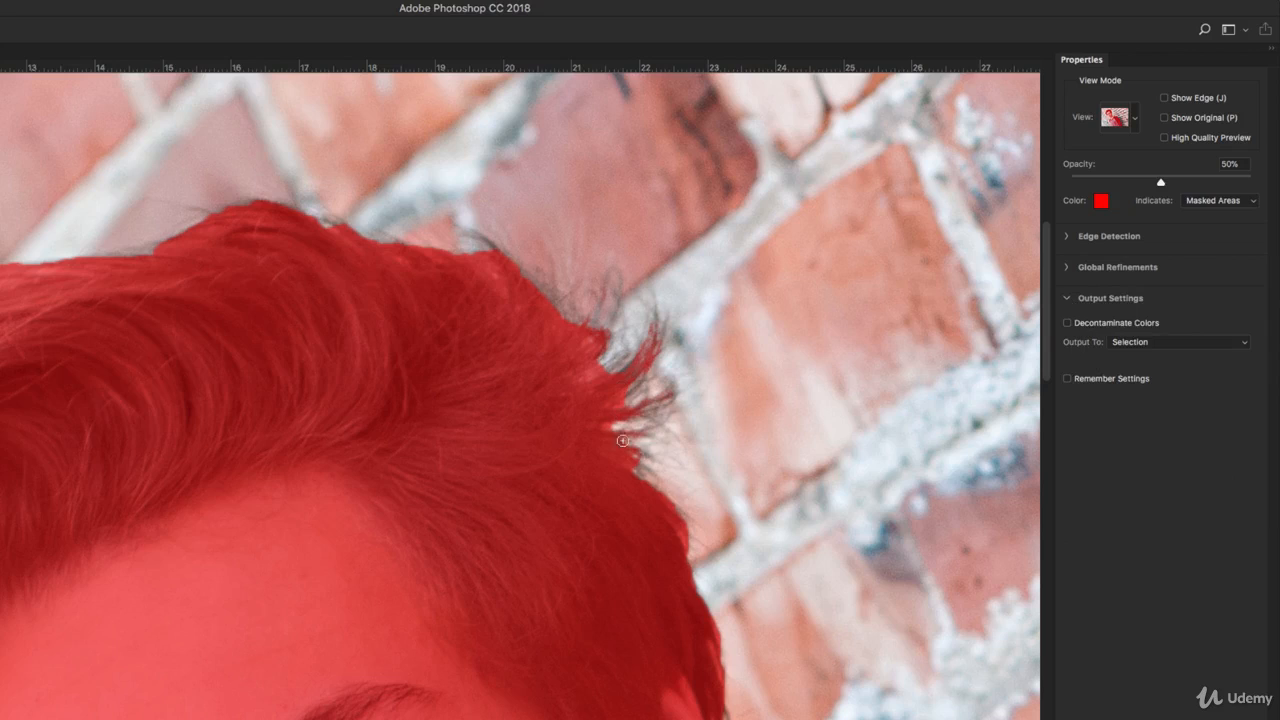
click(1068, 323)
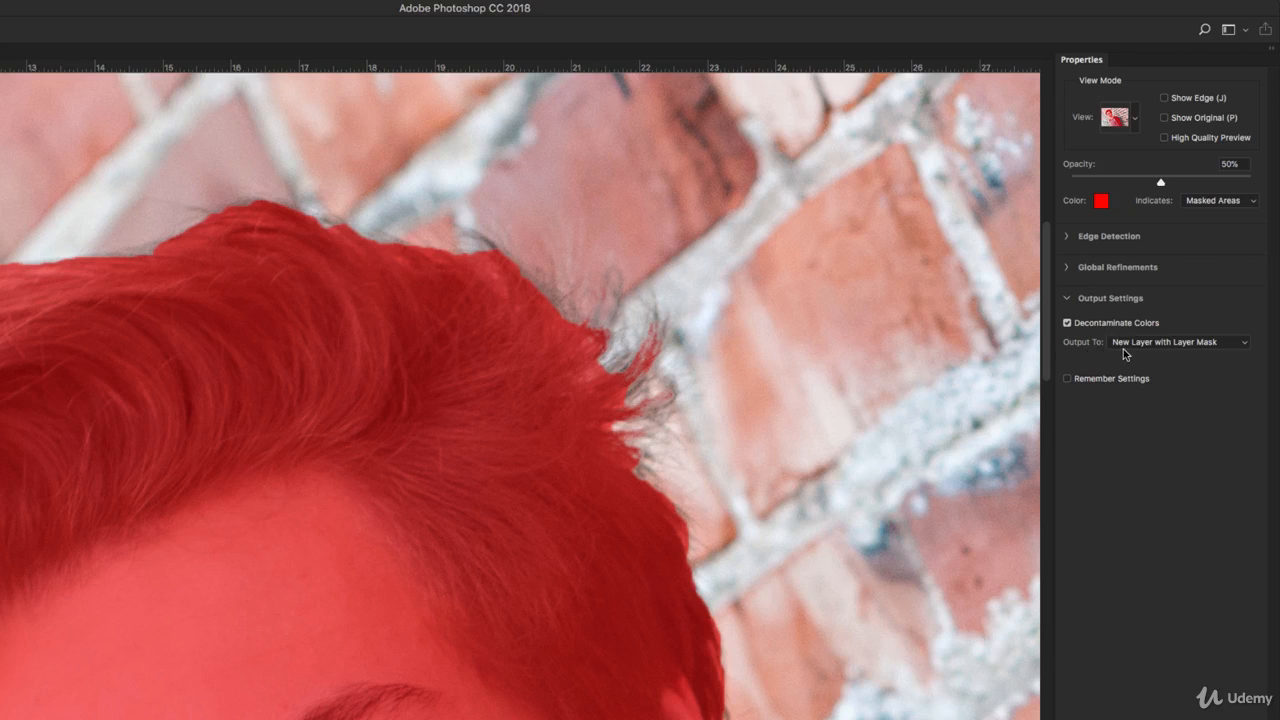
click(1185, 346)
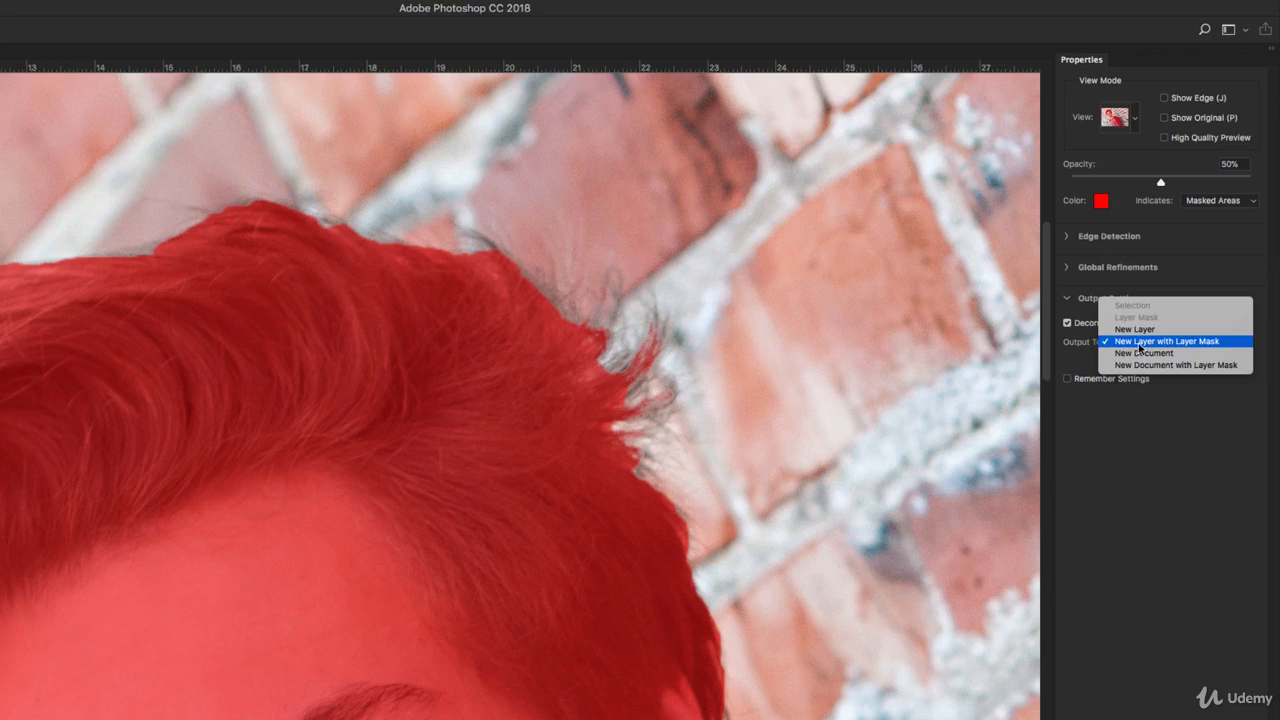
click(1199, 342)
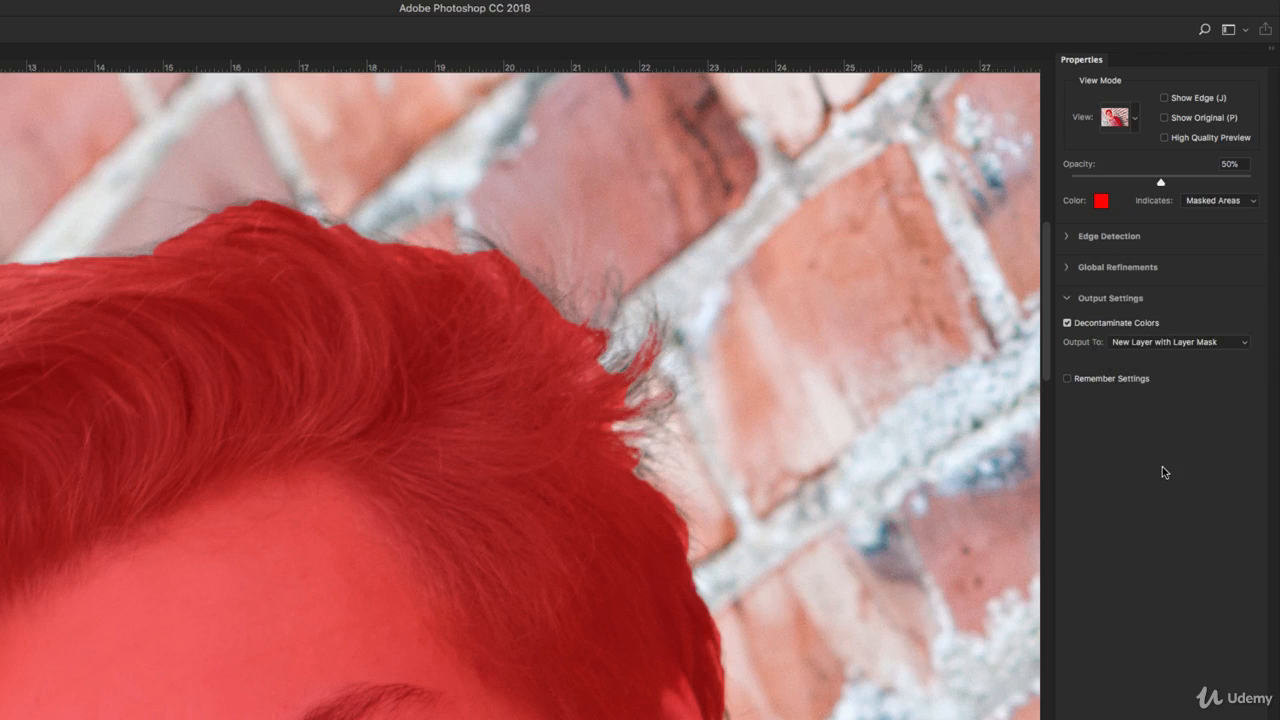
Recheck the Output Settings and apply the Select and Mask refinement to the portrait
click(1124, 298)
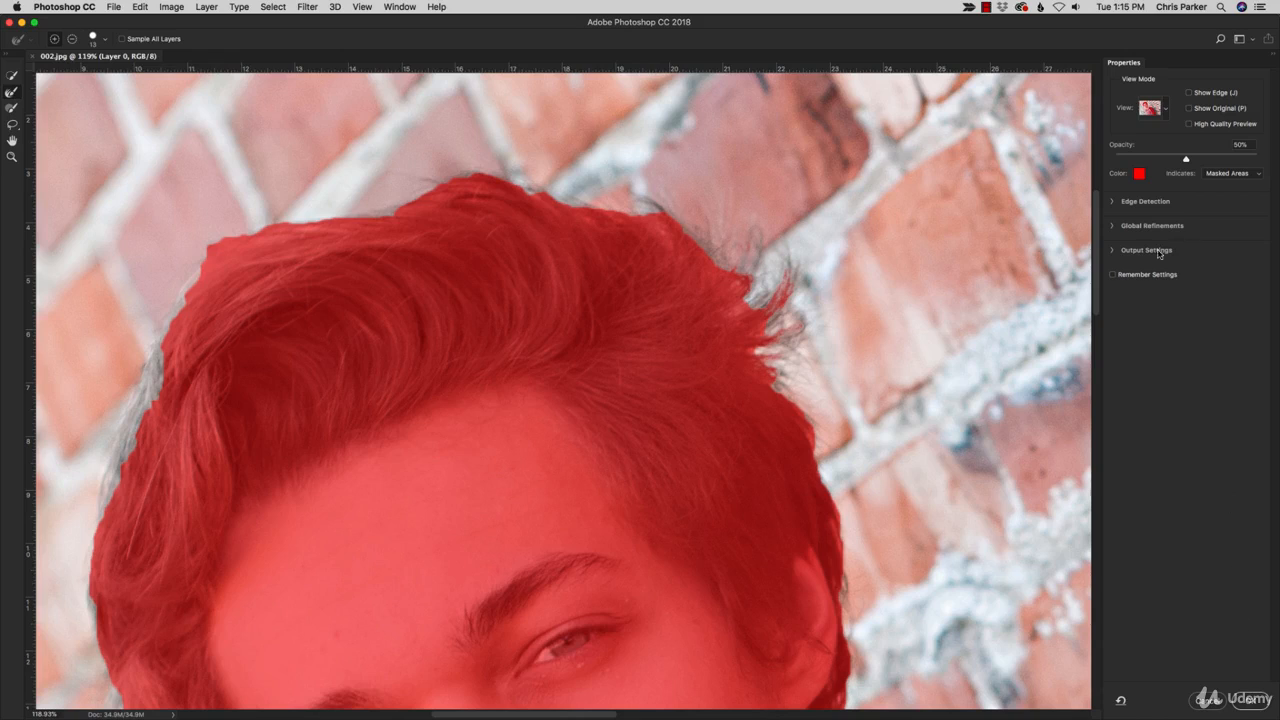
click(1116, 250)
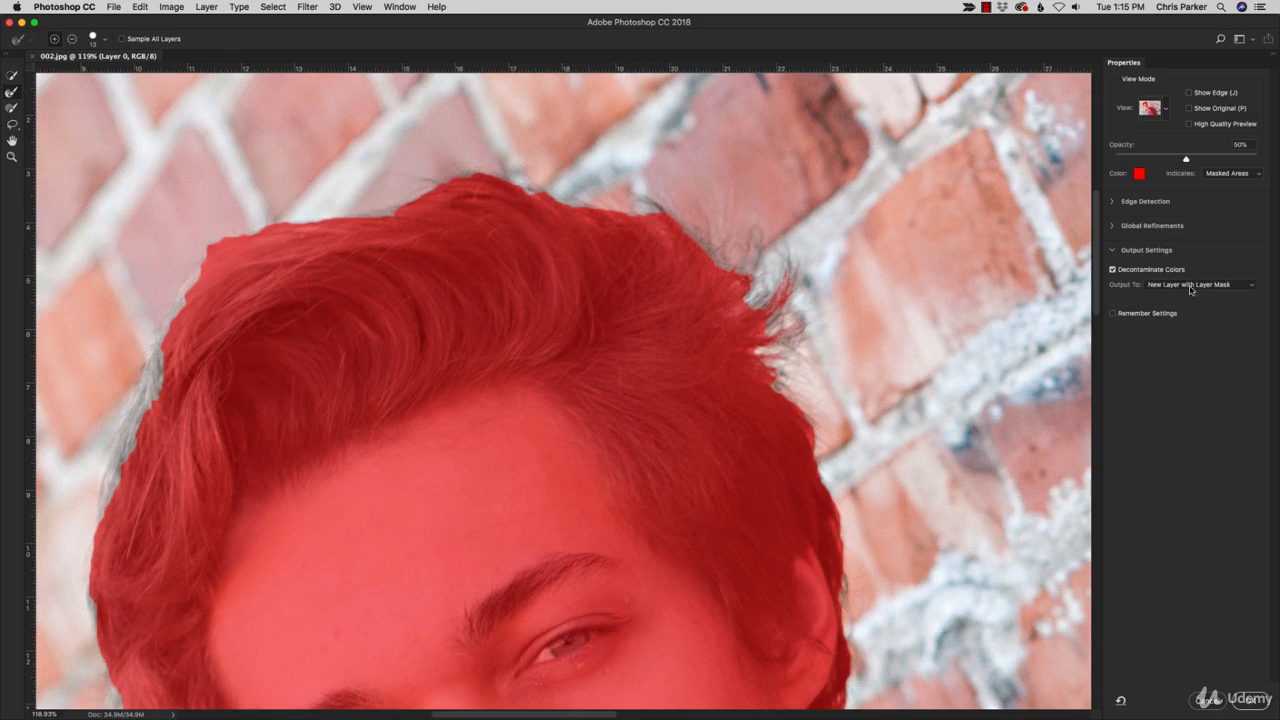
click(1252, 702)
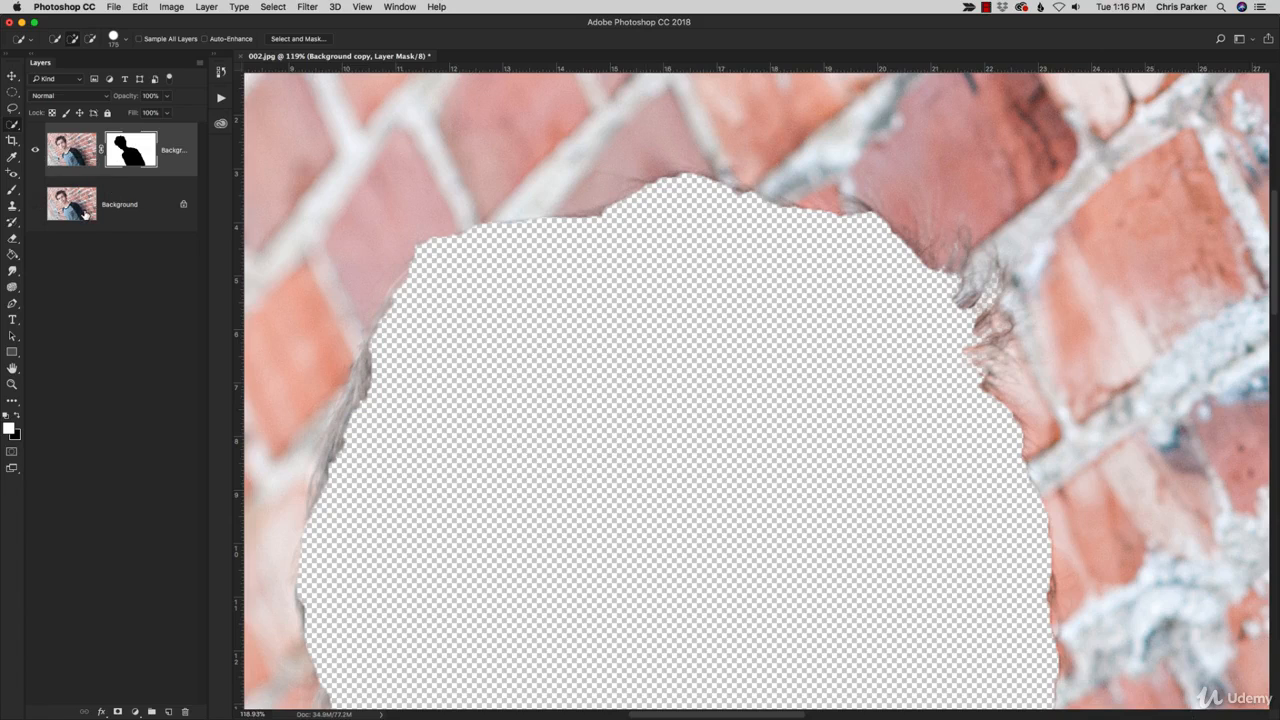
Show the Background layer and toggle its visibility to compare it with the masked copy, leaving it visible
click(34, 205)
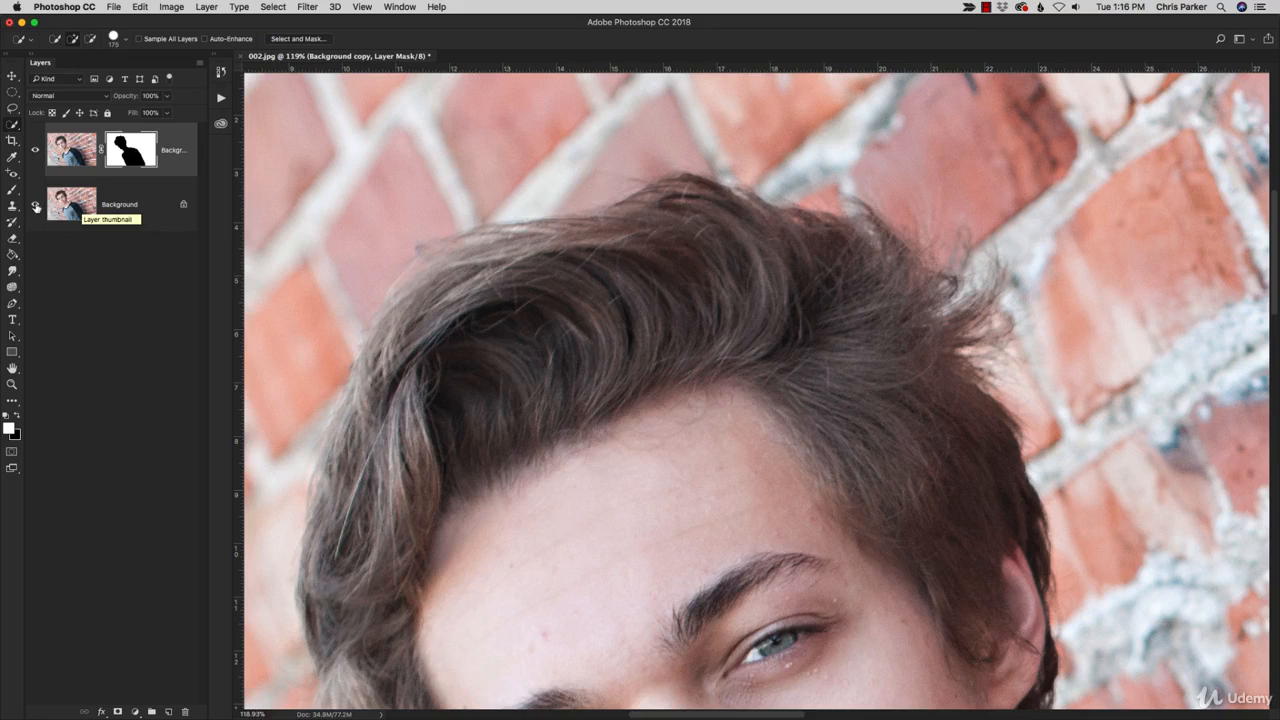
click(34, 205)
click(34, 205)
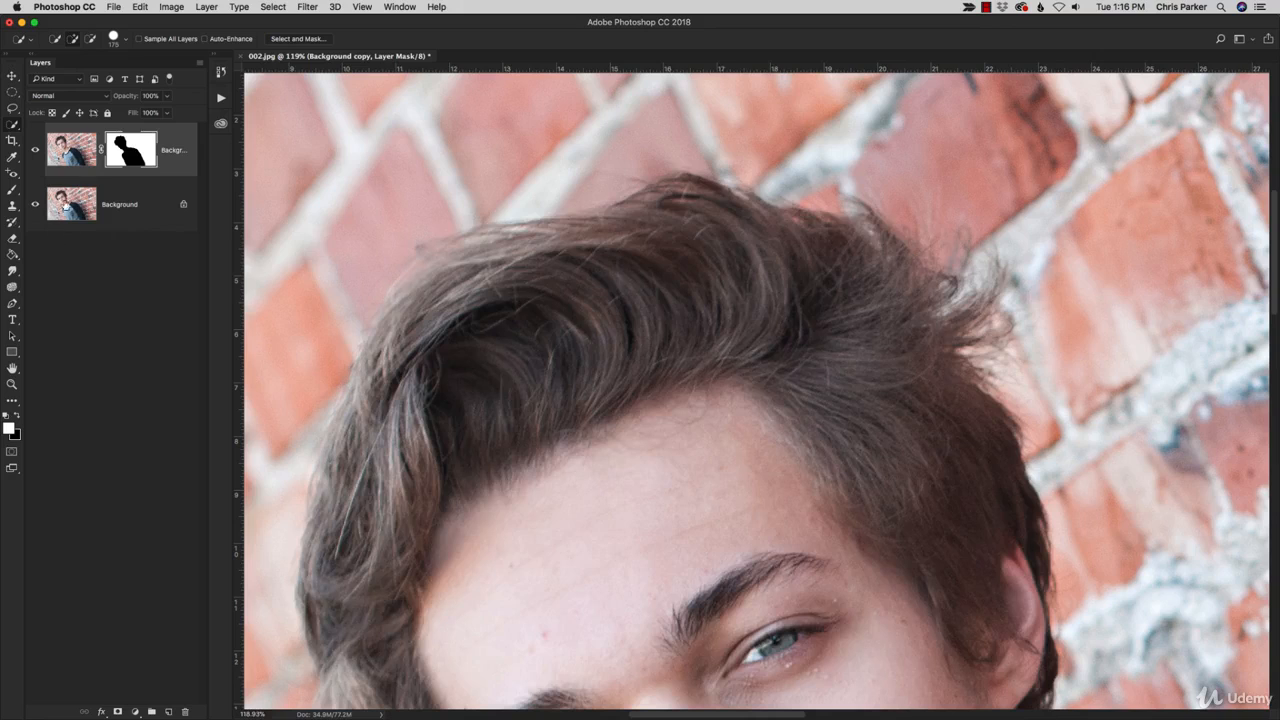